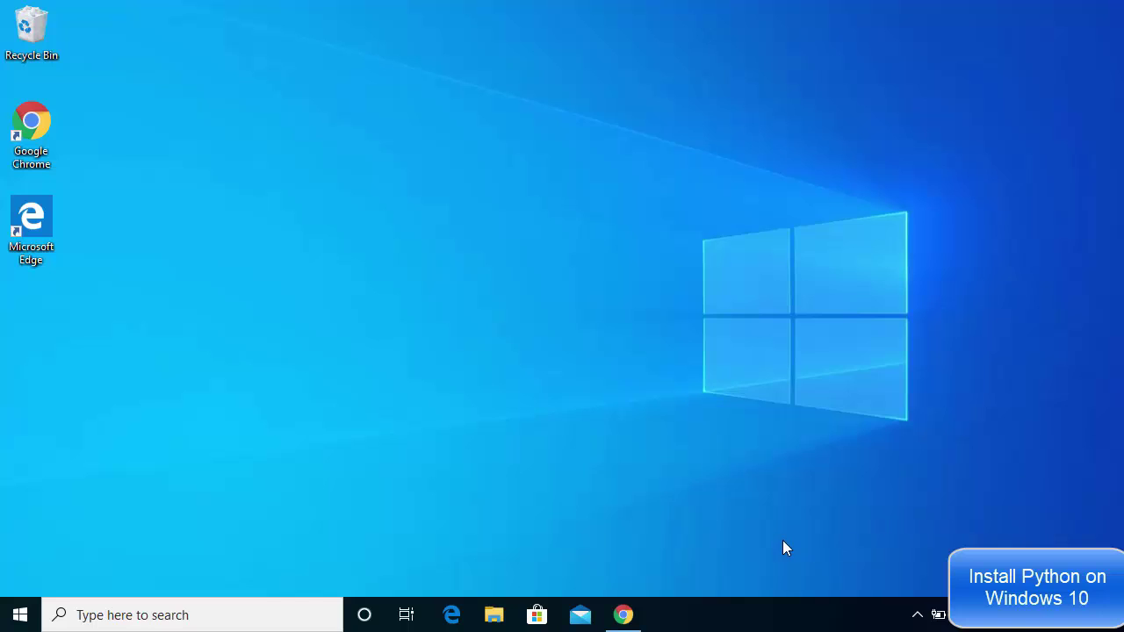
- Restore the minimized Chrome window showing the Google results for 'python'
click(625, 615)
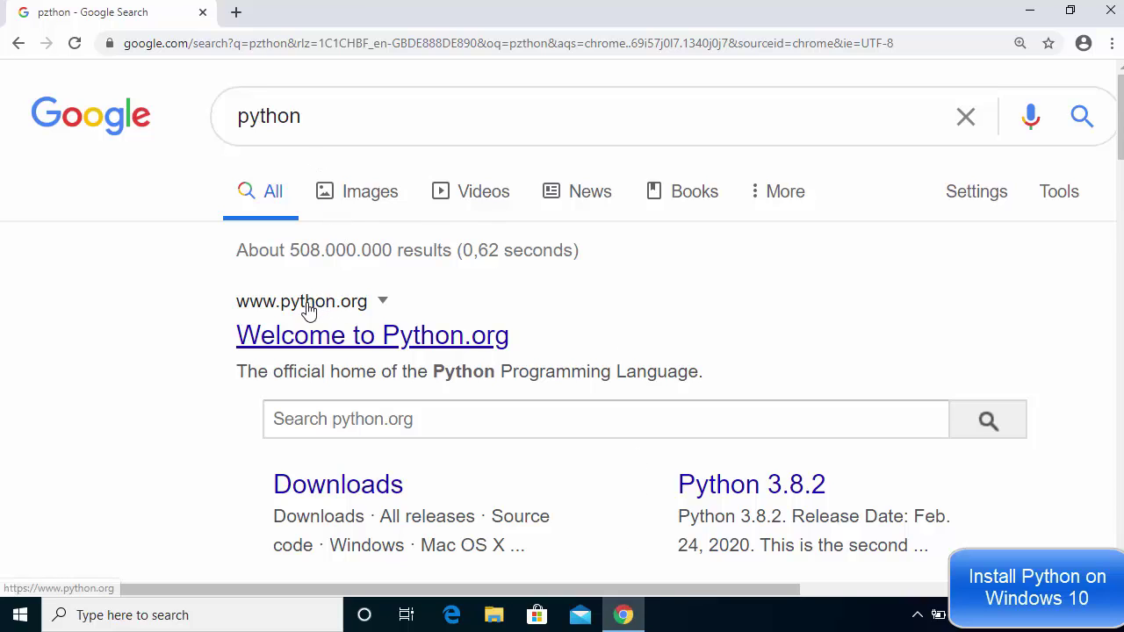
- Open the 'Welcome to Python.org' result and browse the home page's Download section
click(346, 342)
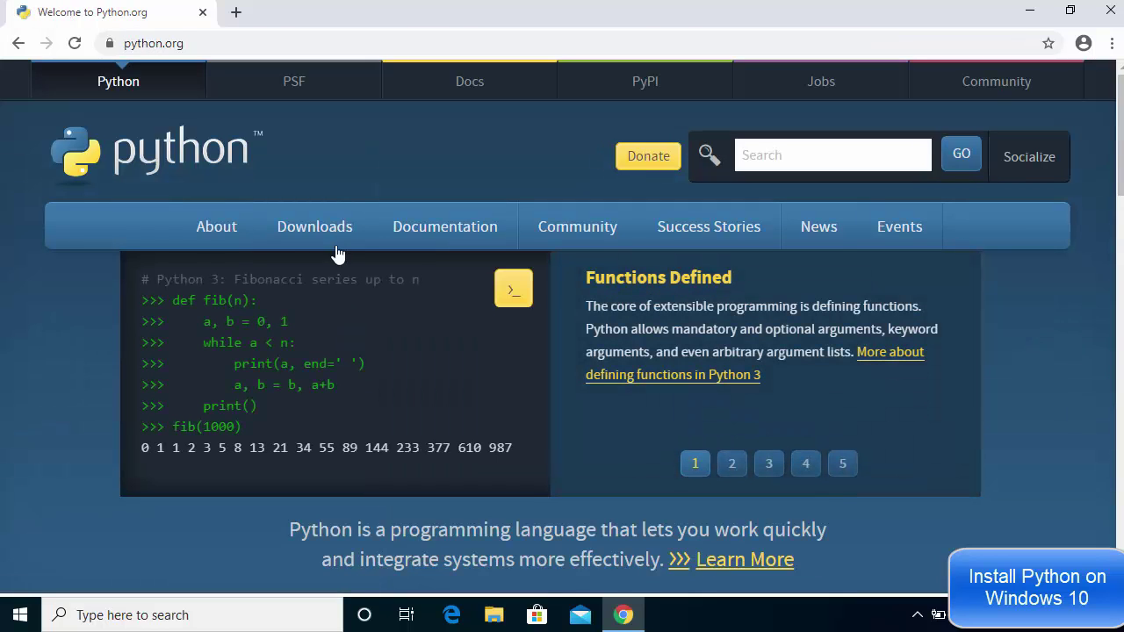
mouse_move(321, 237)
scroll(101, 333, down, 3)
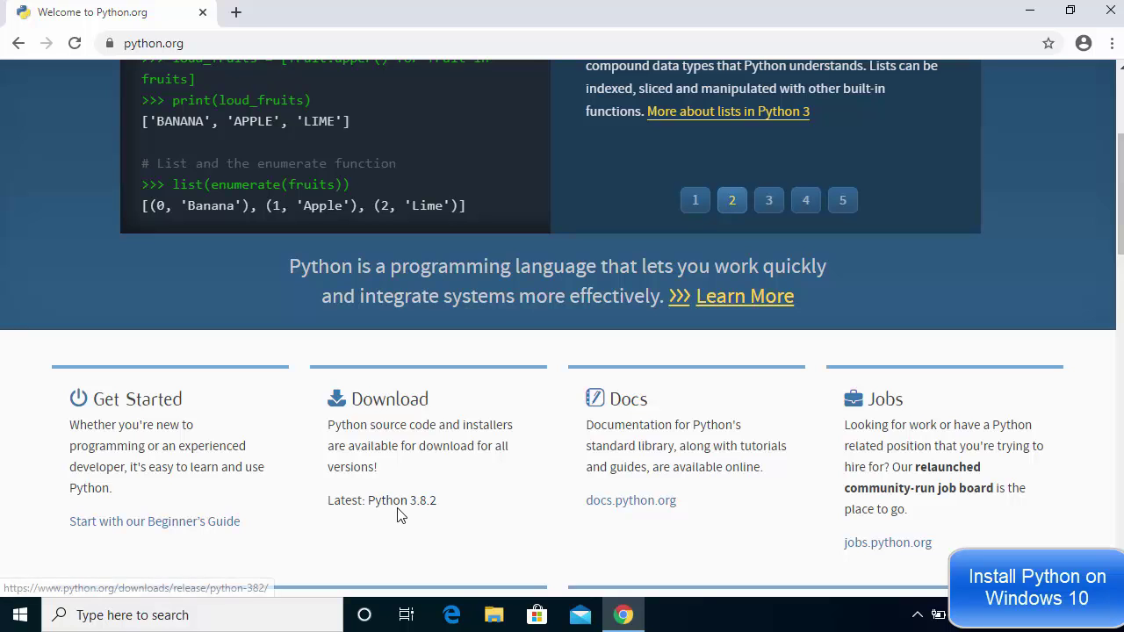
scroll(397, 517, up, 3)
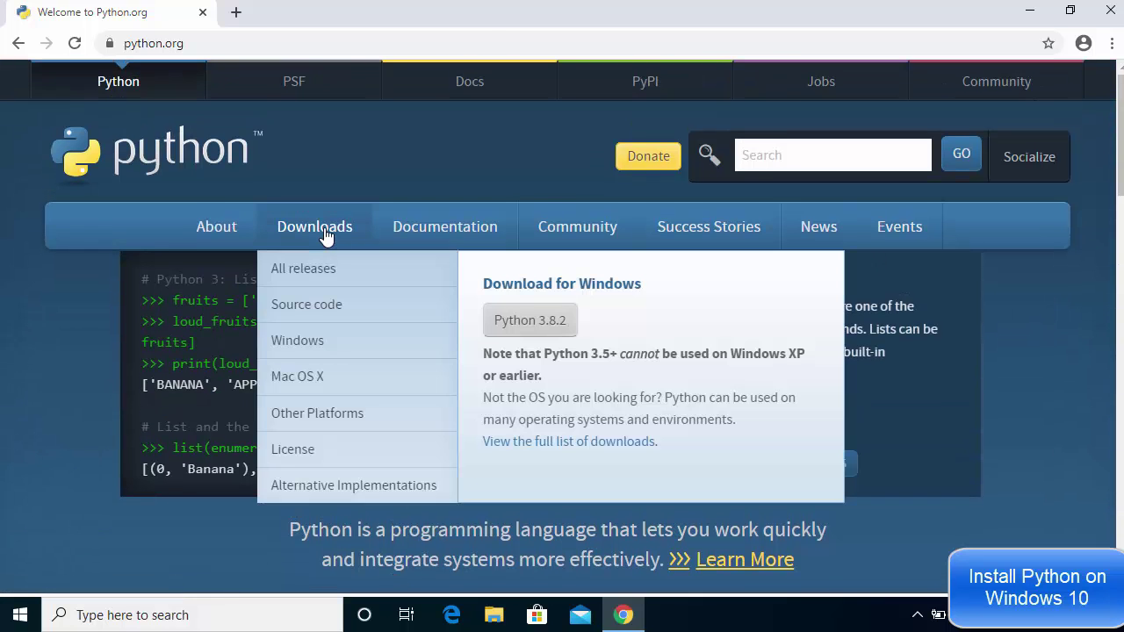
- Download the python-3.8.2.exe Windows installer from python.org and launch it
click(326, 234)
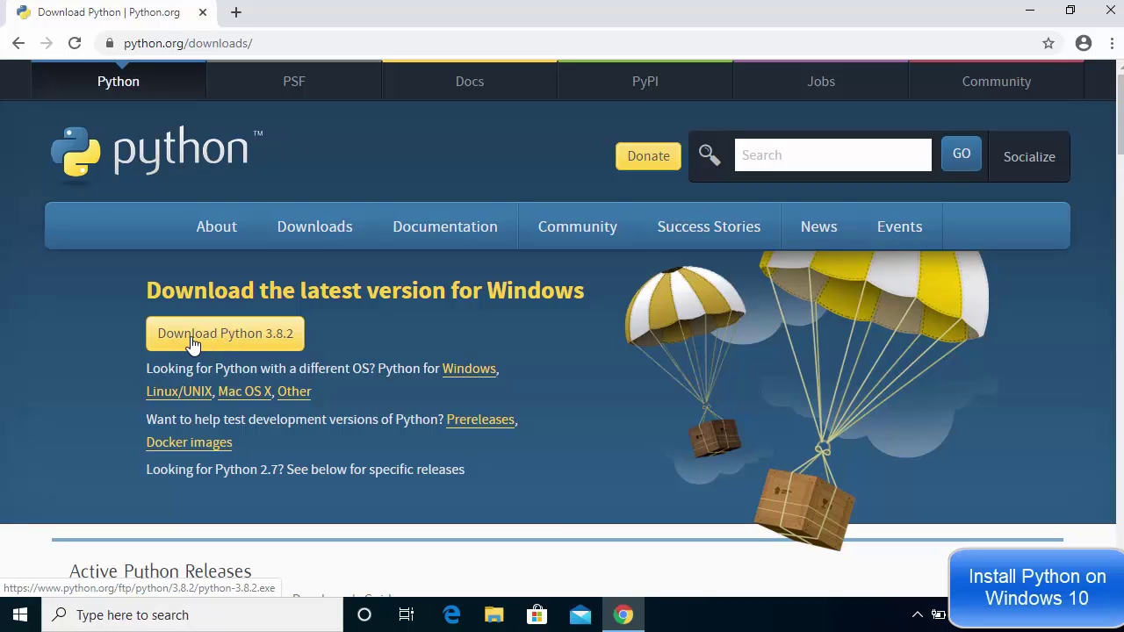
click(265, 343)
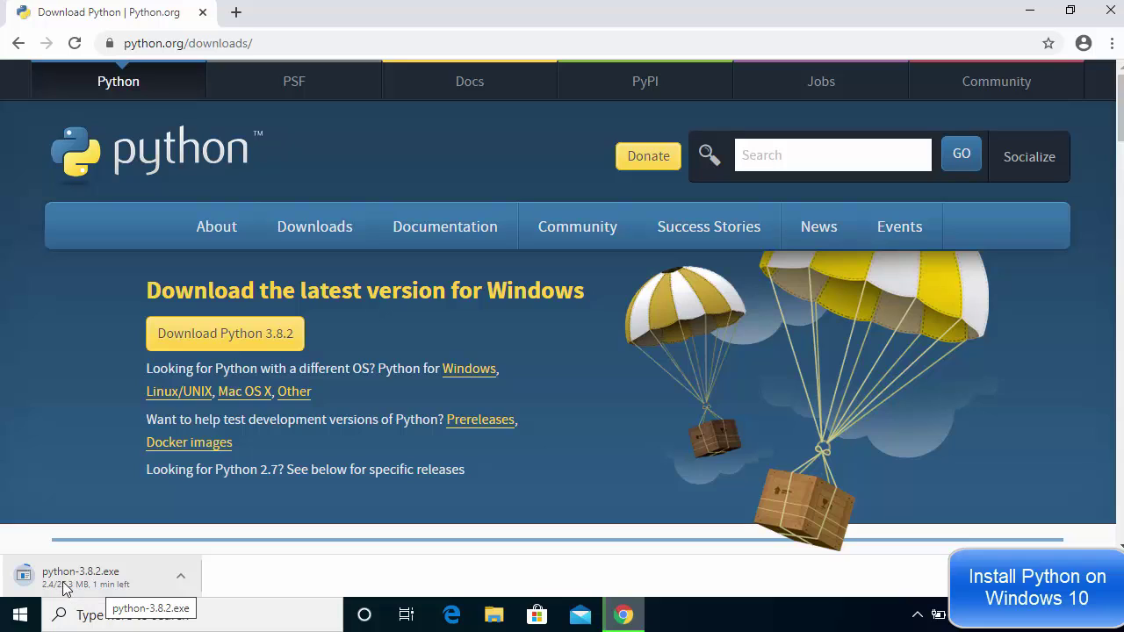
click(119, 585)
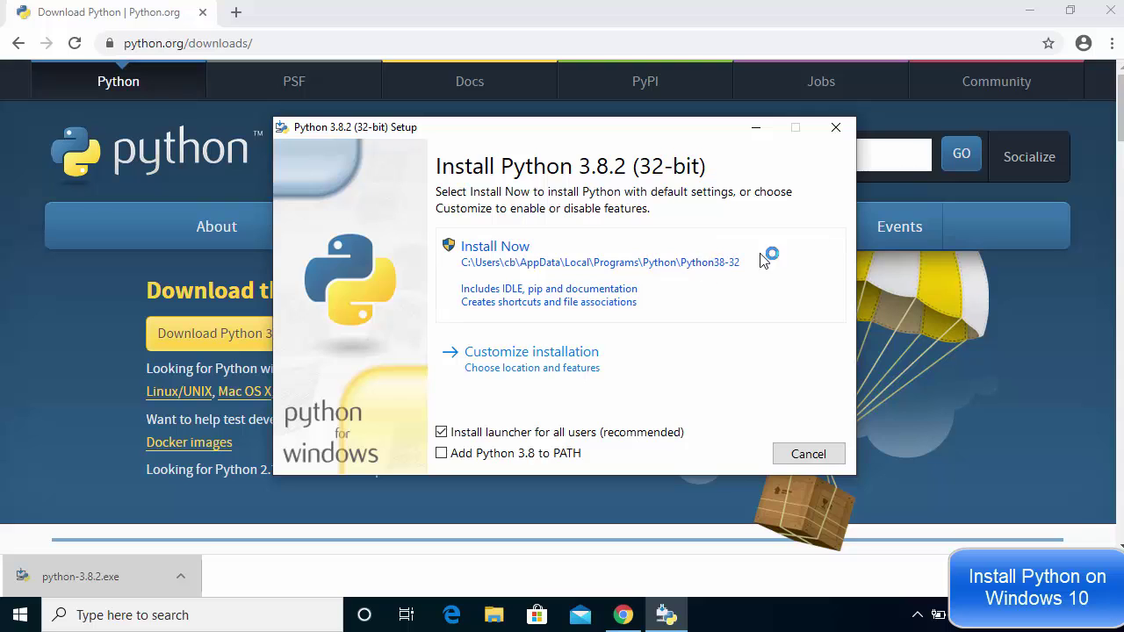
- Minimize Chrome, enable 'Add Python 3.8 to PATH' and choose Customize installation
click(1029, 10)
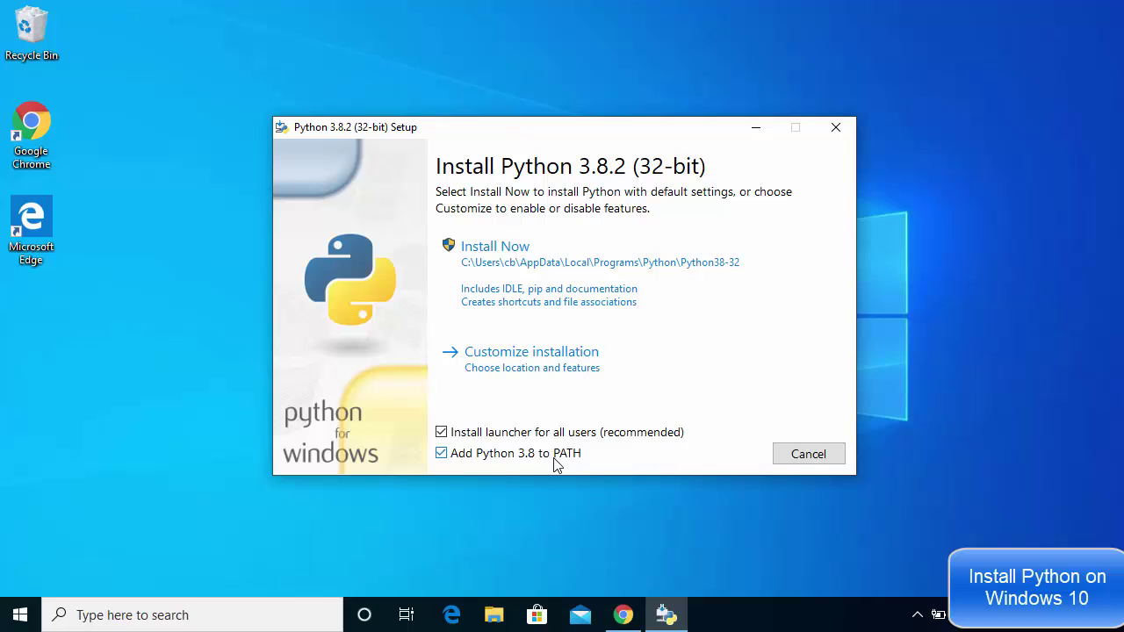
click(515, 368)
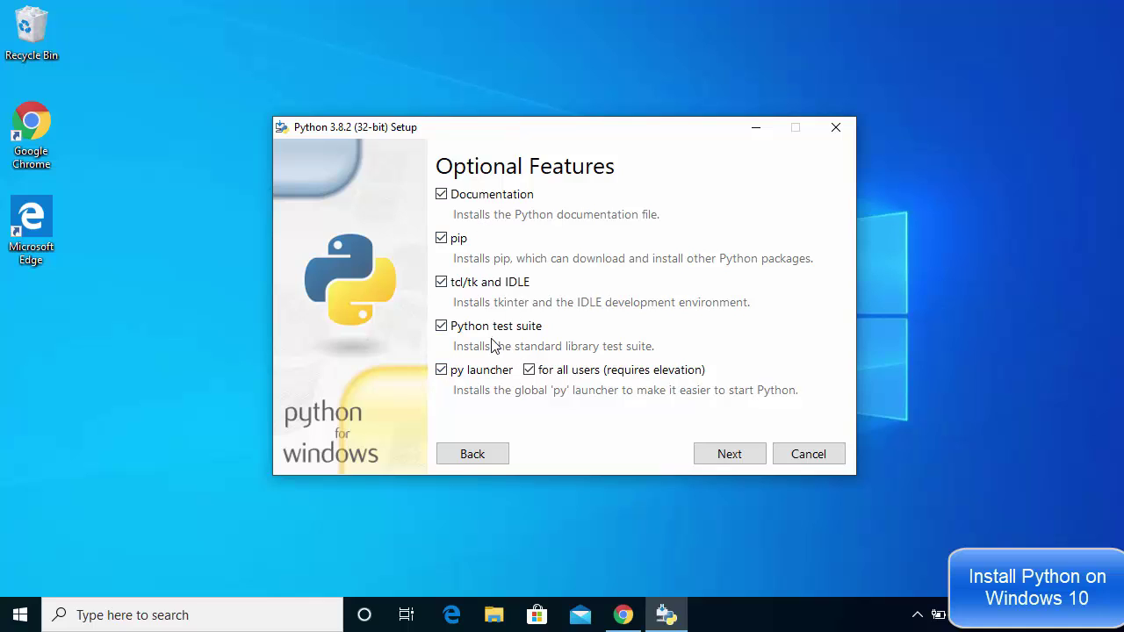
- Keep all optional features and set the install location to Local Disk (C:)
click(726, 457)
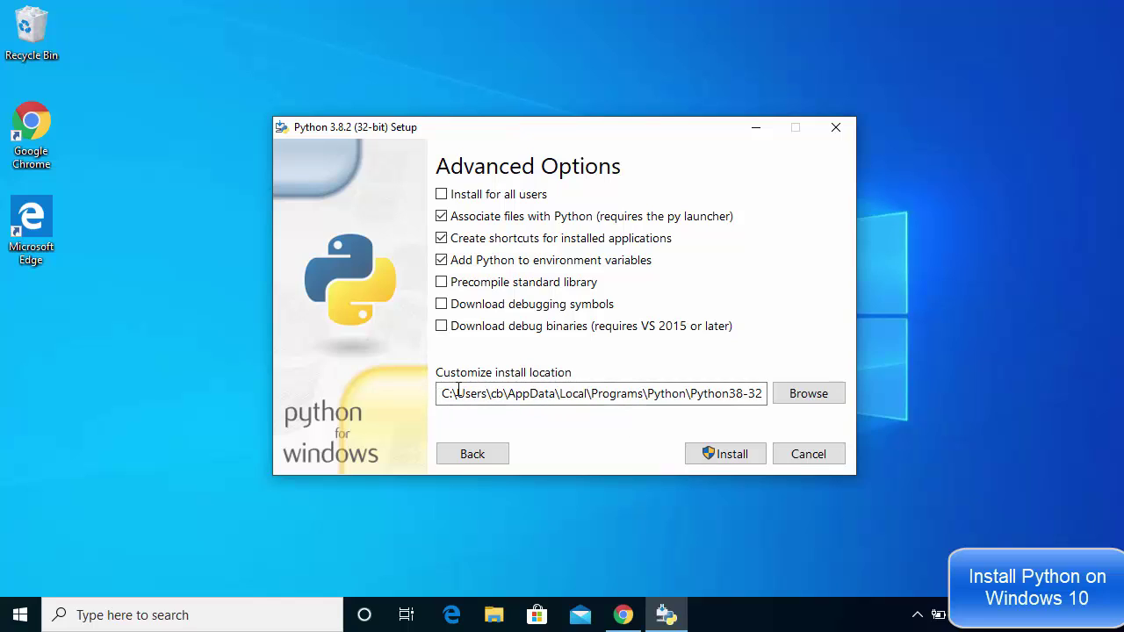
click(789, 399)
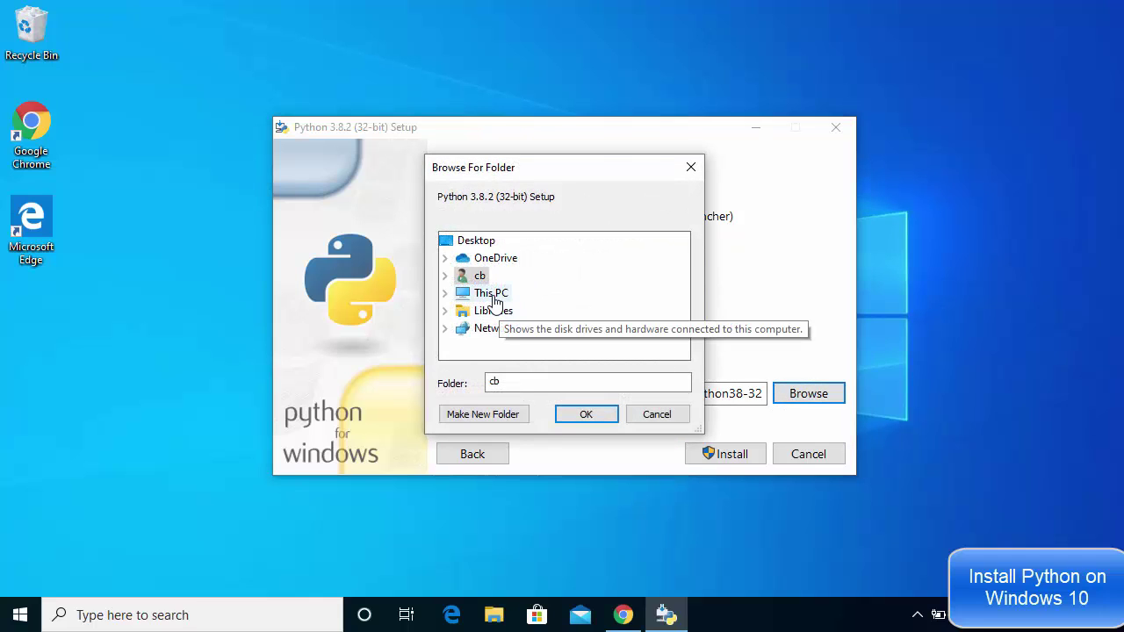
double_click(492, 295)
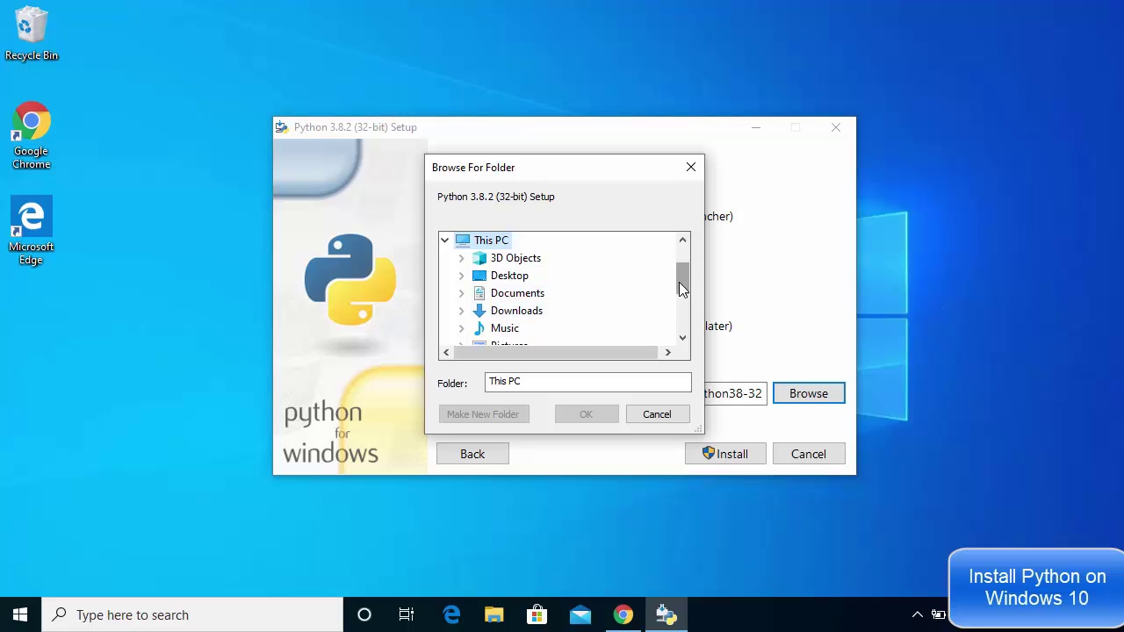
drag(682, 290, 685, 327)
double_click(536, 273)
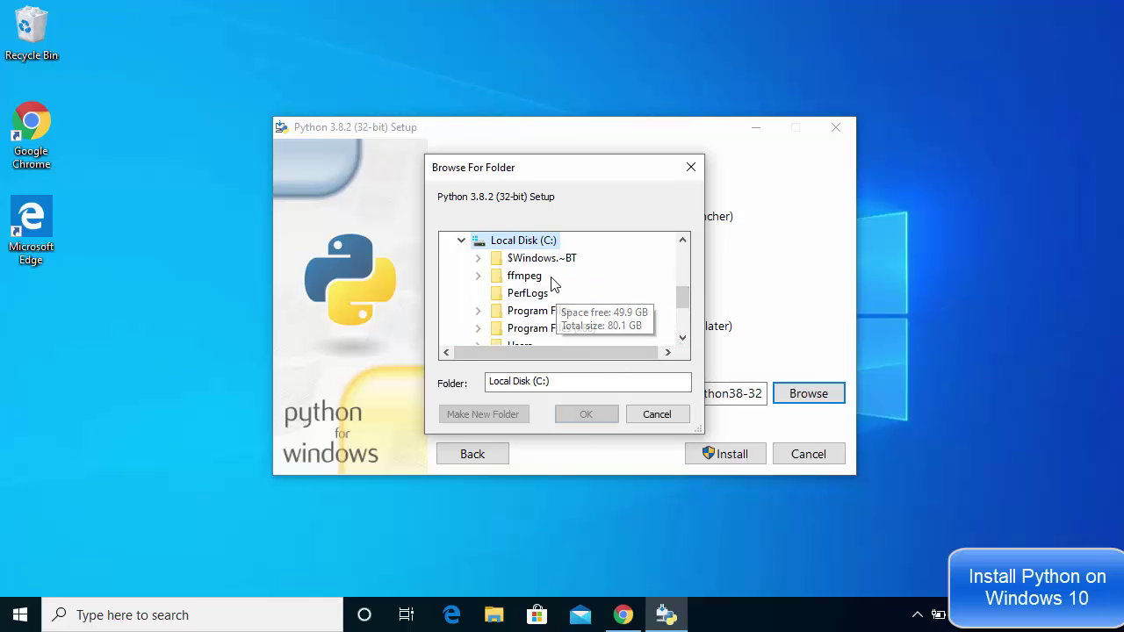
click(605, 415)
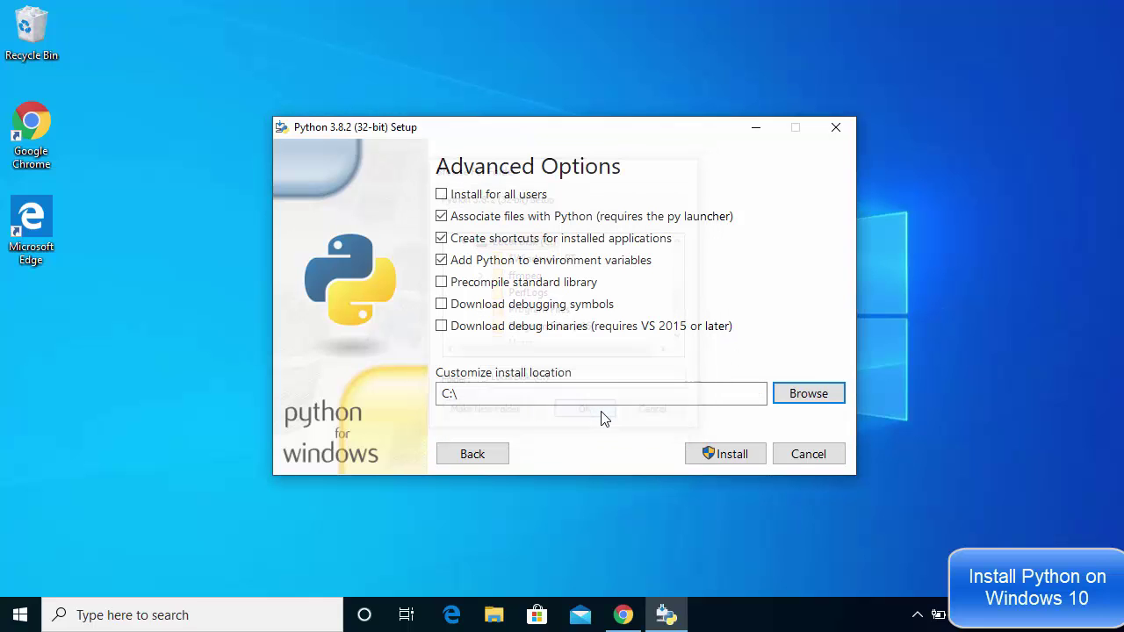
- Change the install path to C:\Python\Python382 and enable 'Install for all users'
click(589, 396)
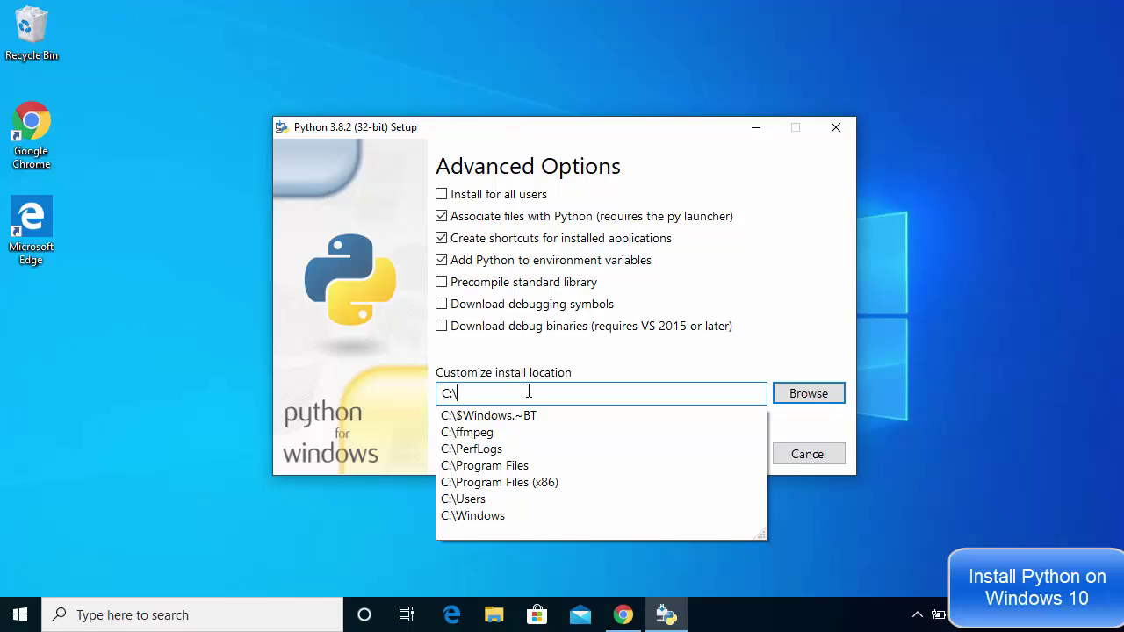
text(Python\Python382)
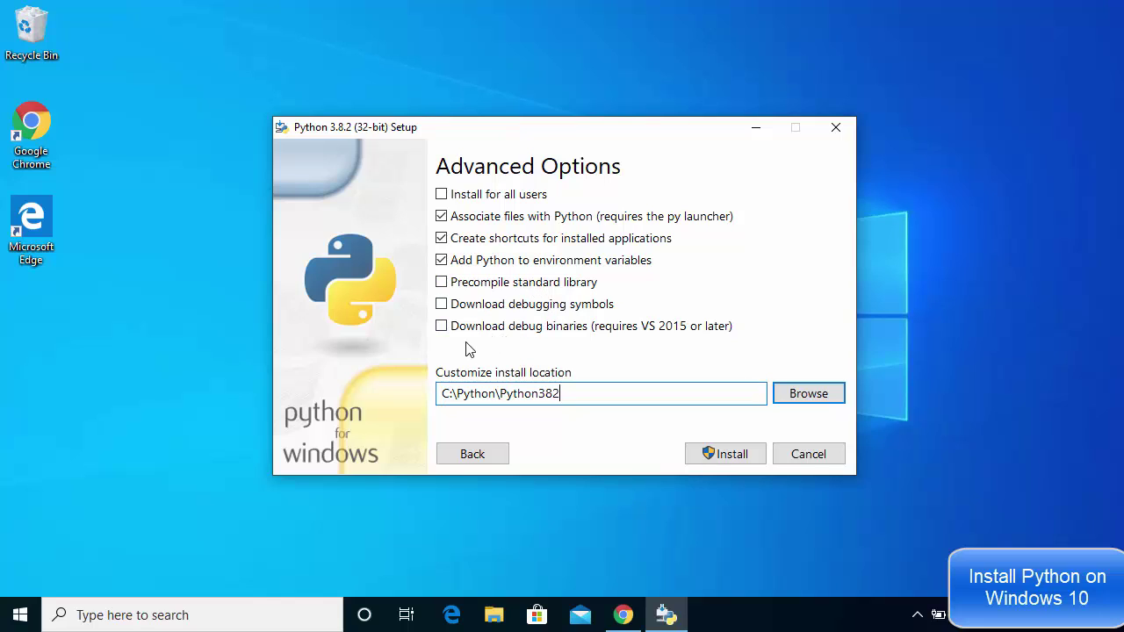
click(441, 194)
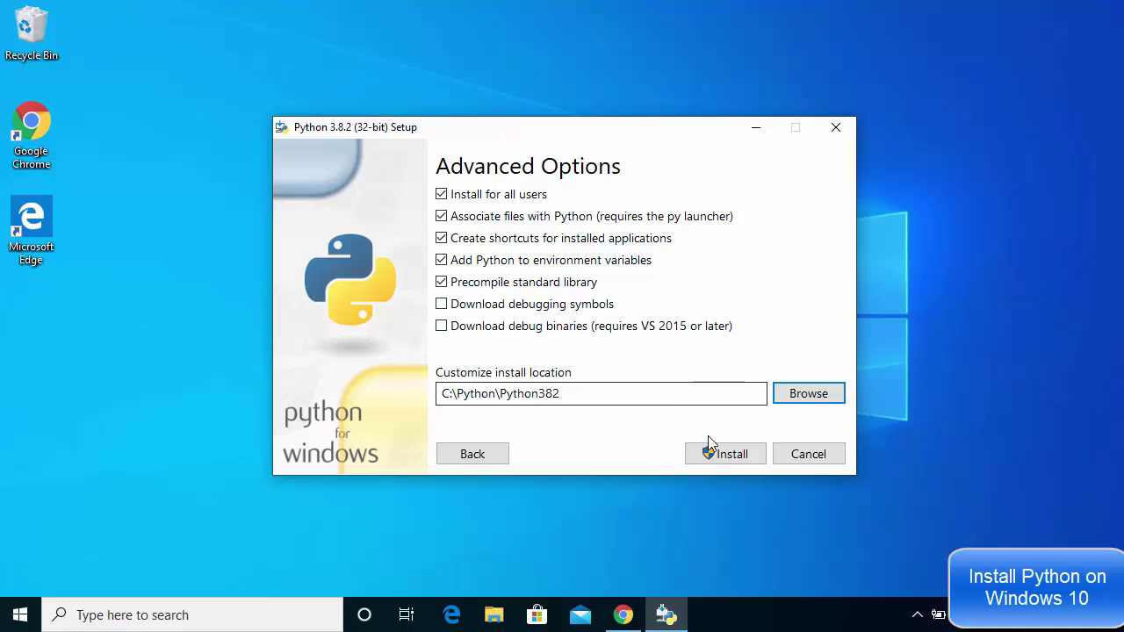
- Start the installation, approve the User Account Control prompt, and let setup finish
click(717, 457)
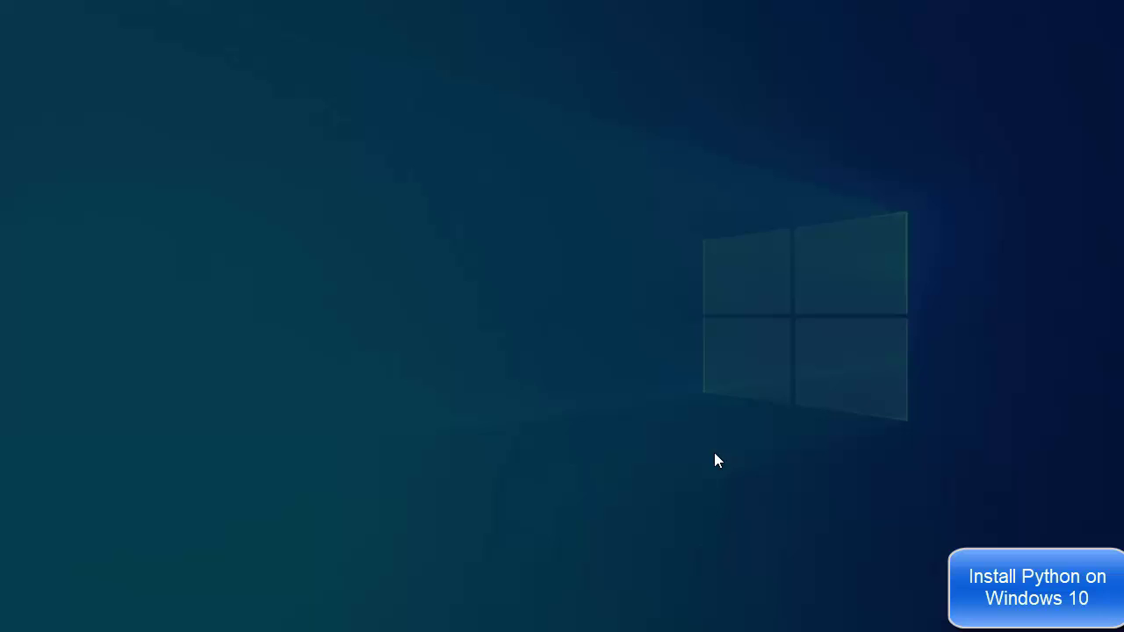
click(482, 421)
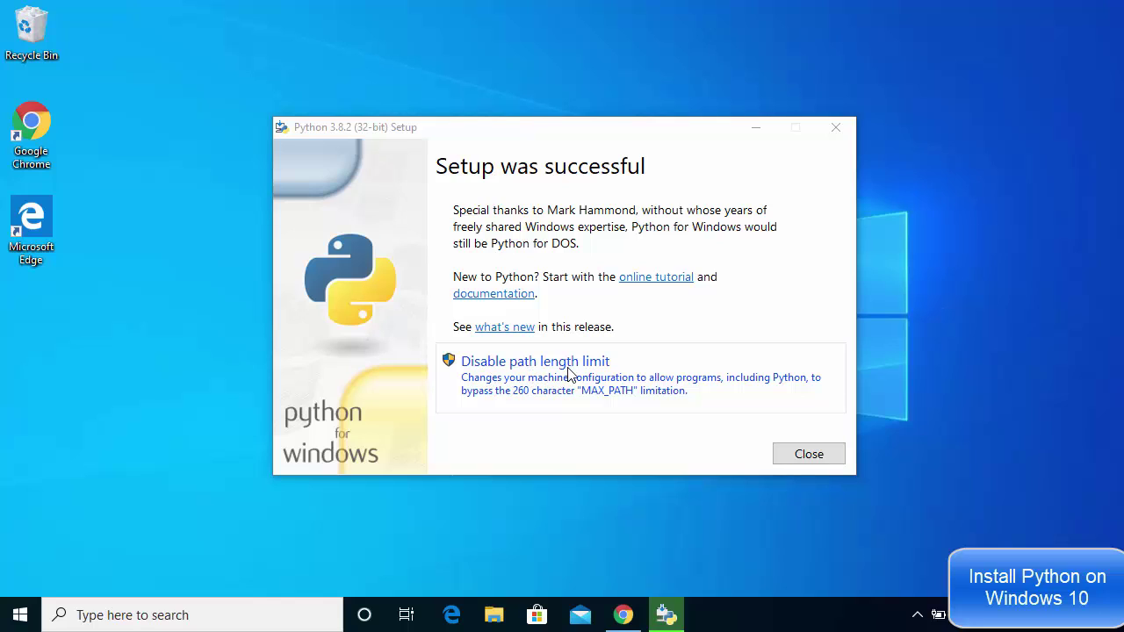
- Disable the path length limit with UAC approval and close the finished installer
click(548, 387)
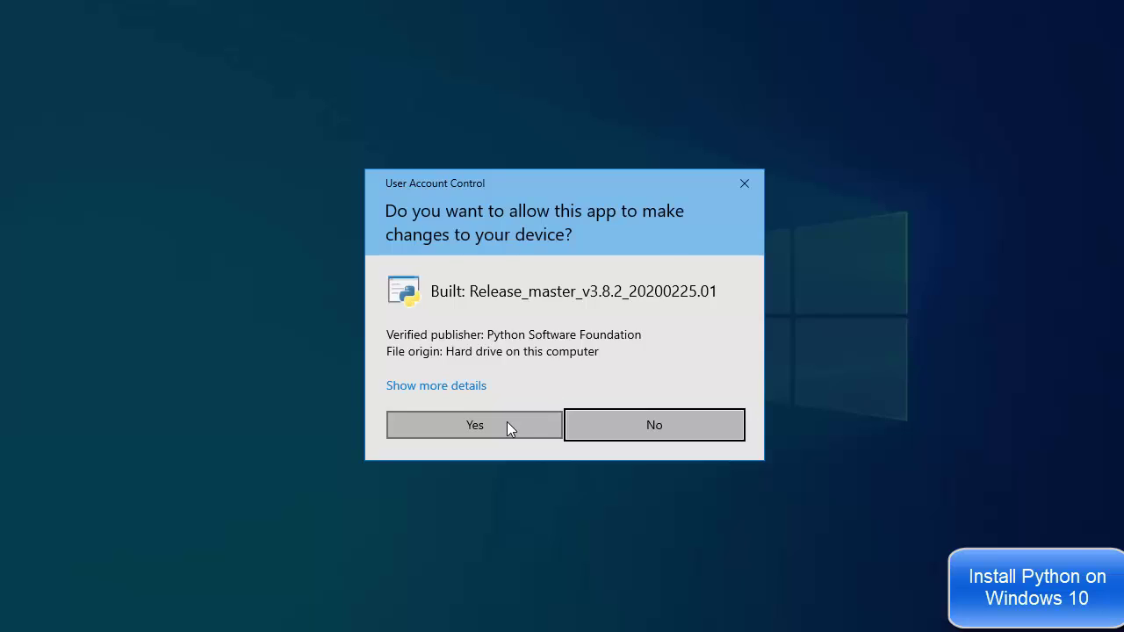
click(508, 427)
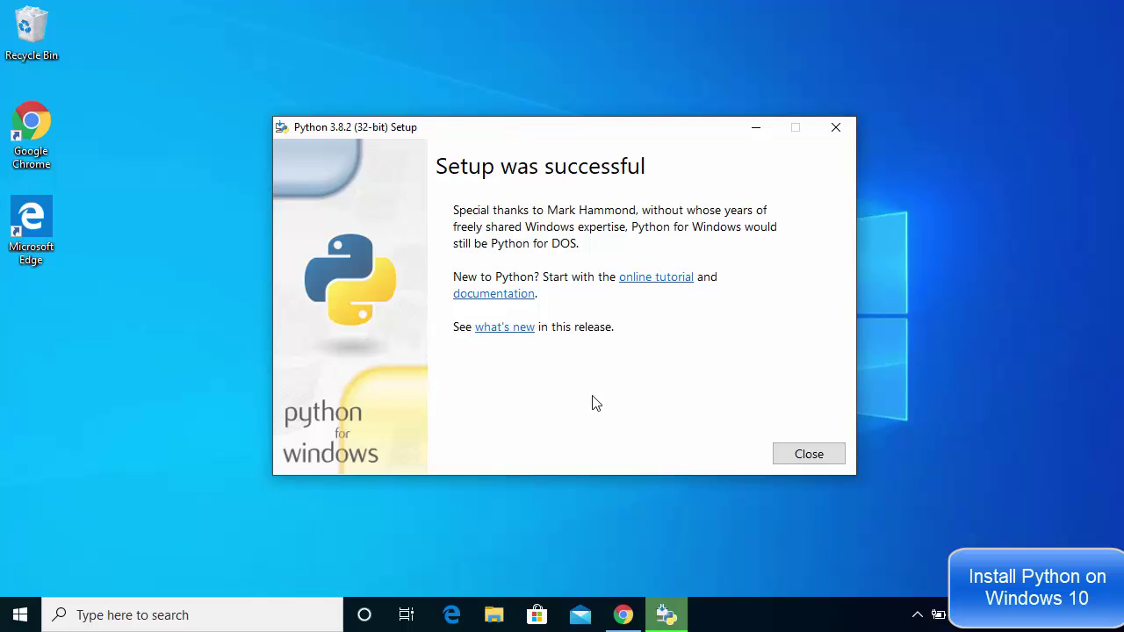
click(804, 456)
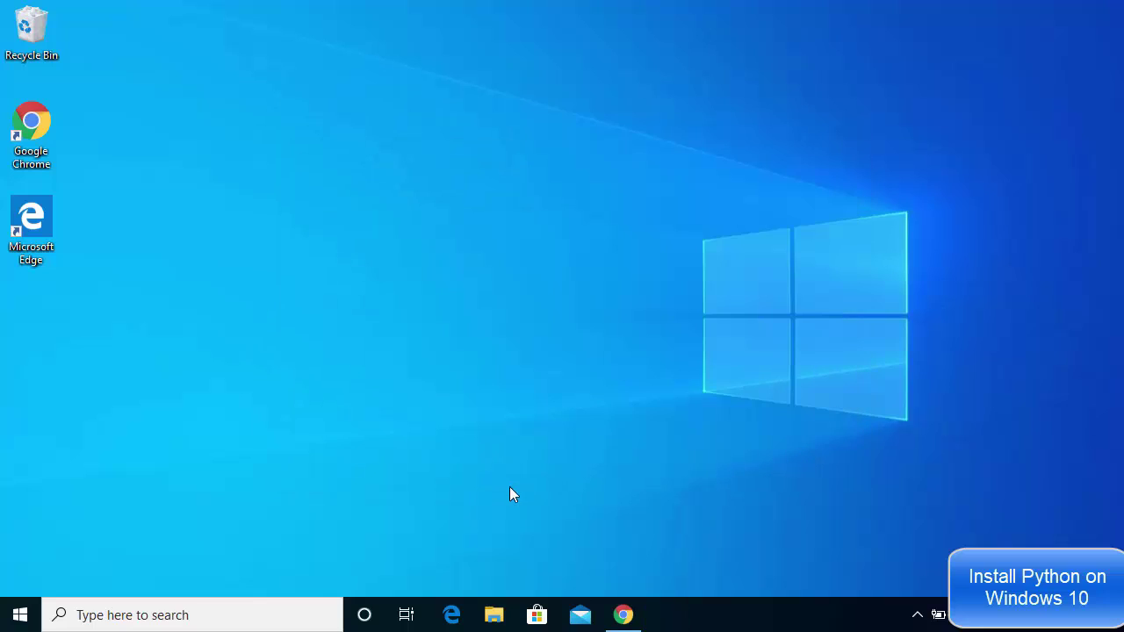
- Launch 'IDLE (Python 3.8 32-bit)' from the Start menu's Recently added list
click(22, 614)
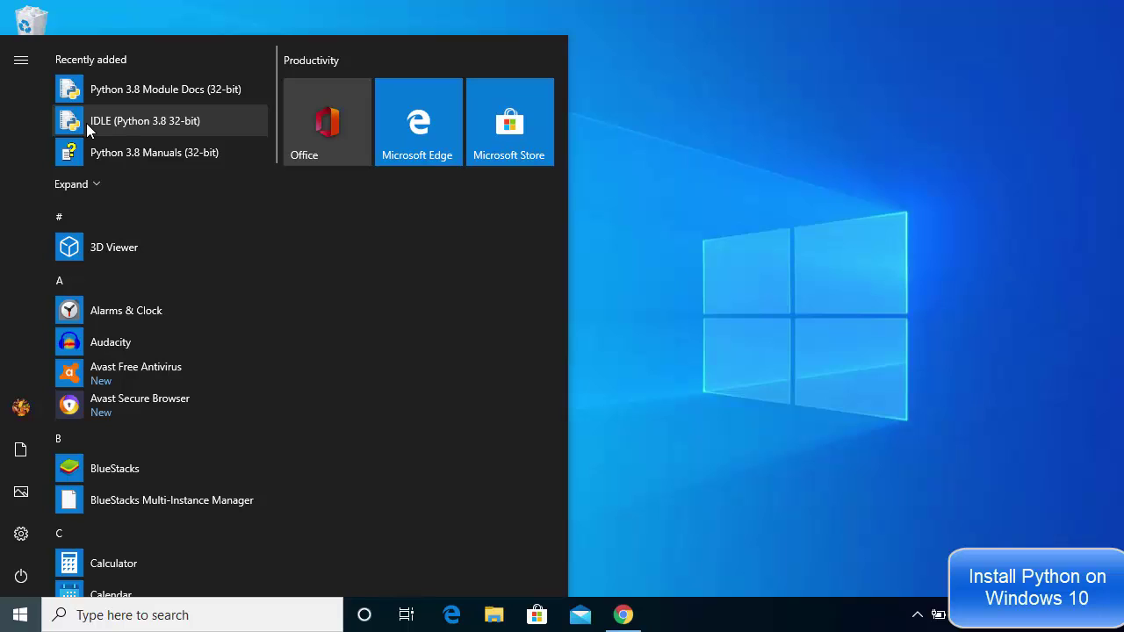
click(89, 182)
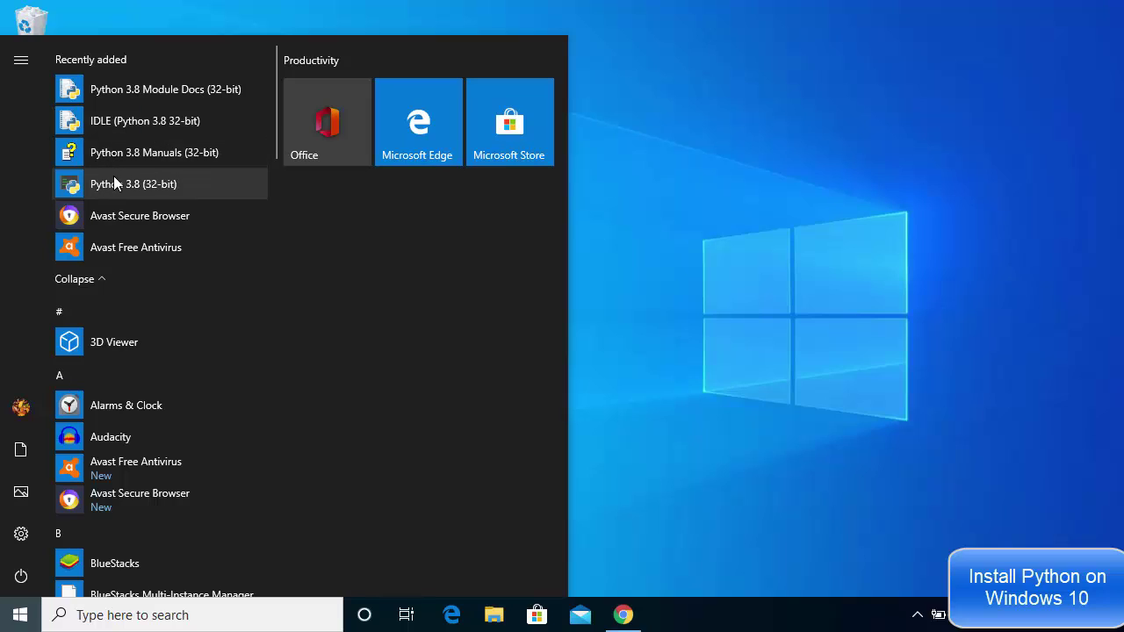
click(135, 130)
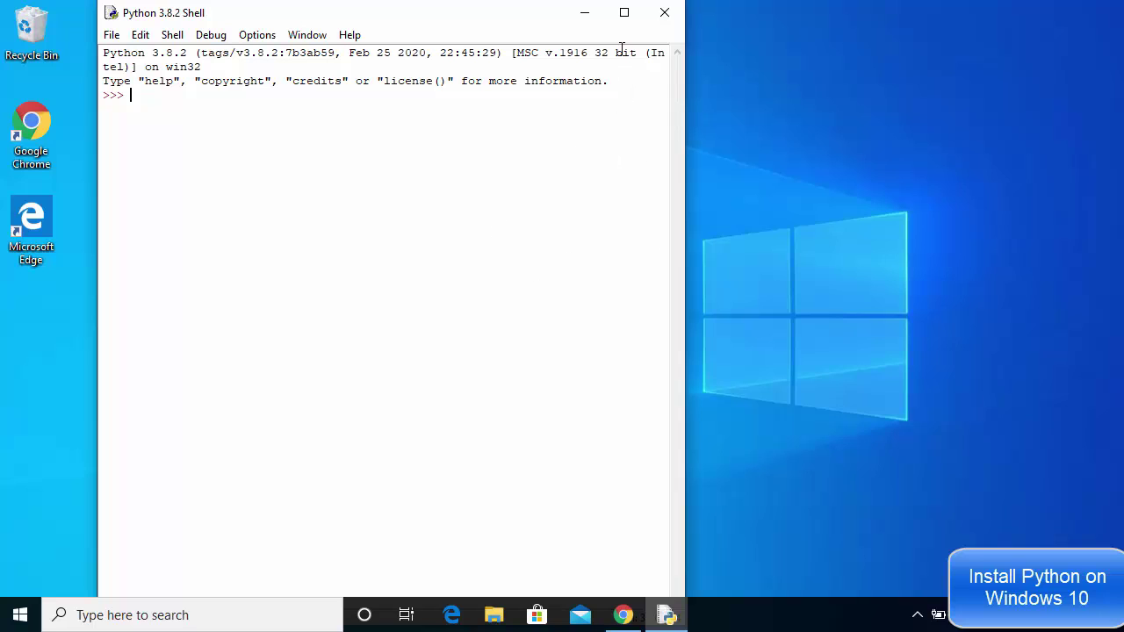
- Maximize the IDLE shell and open Options > Configure IDLE on the Fonts/Tabs tab
click(625, 13)
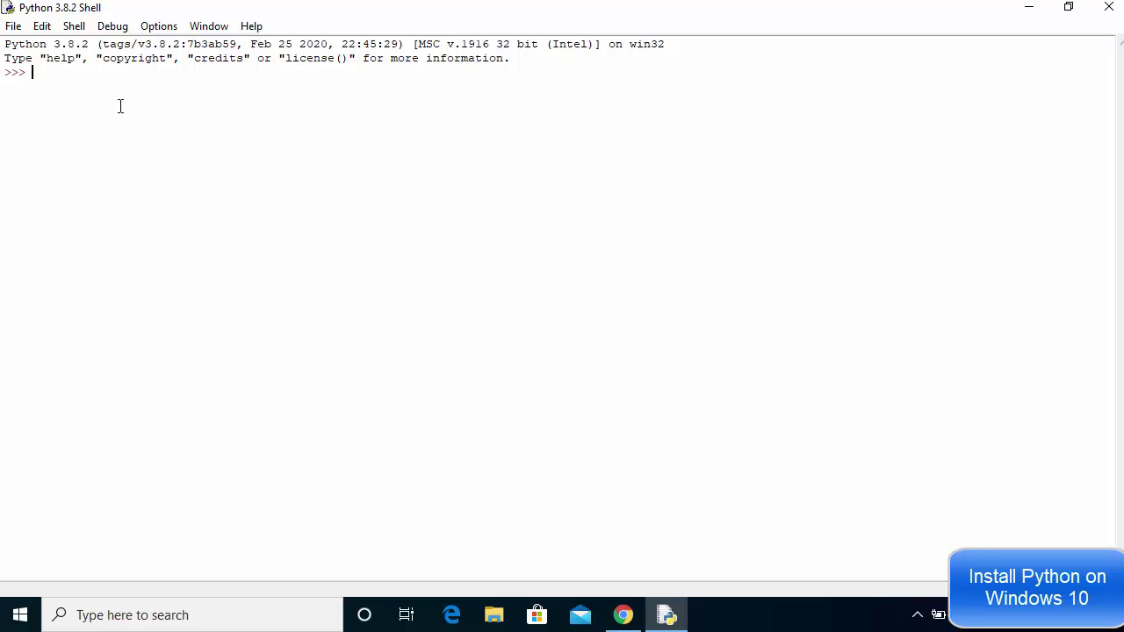
click(156, 29)
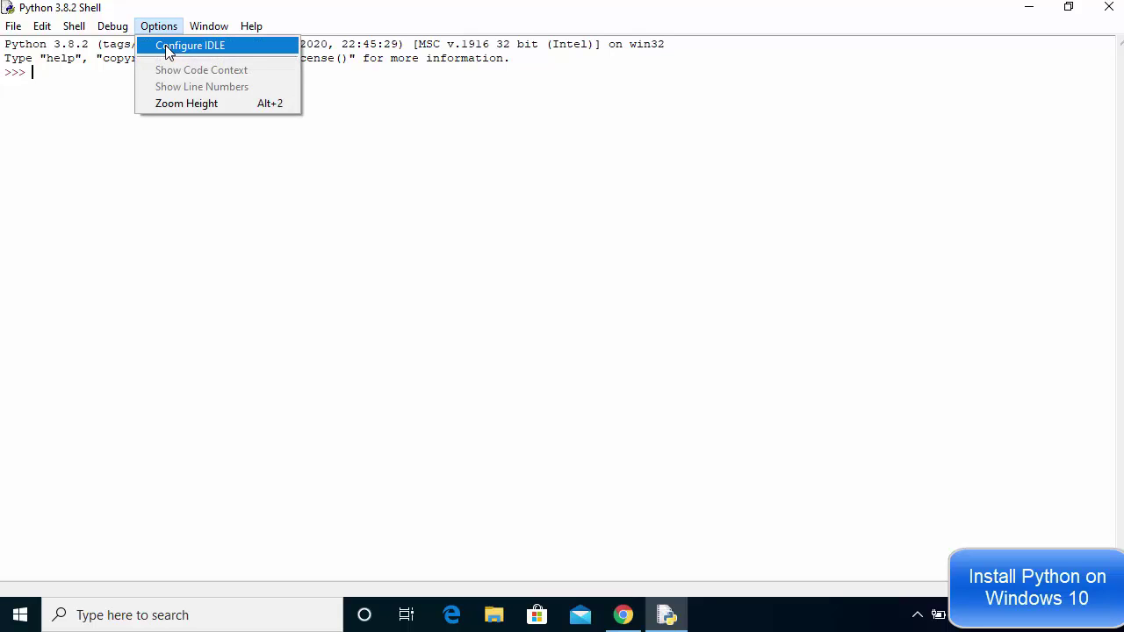
click(167, 49)
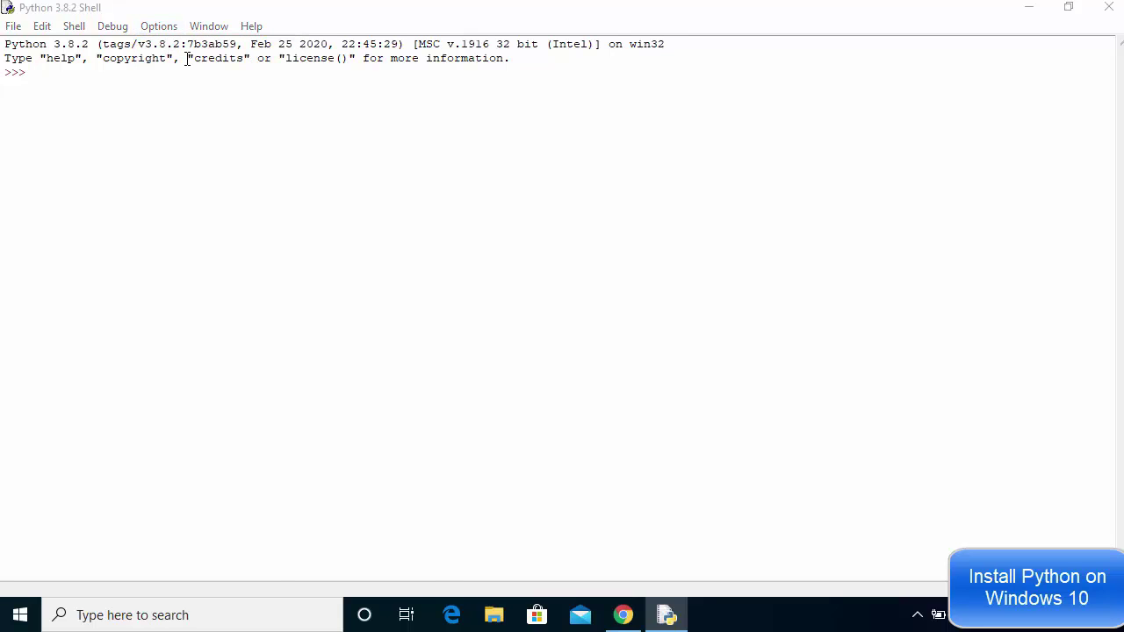
drag(200, 77, 371, 5)
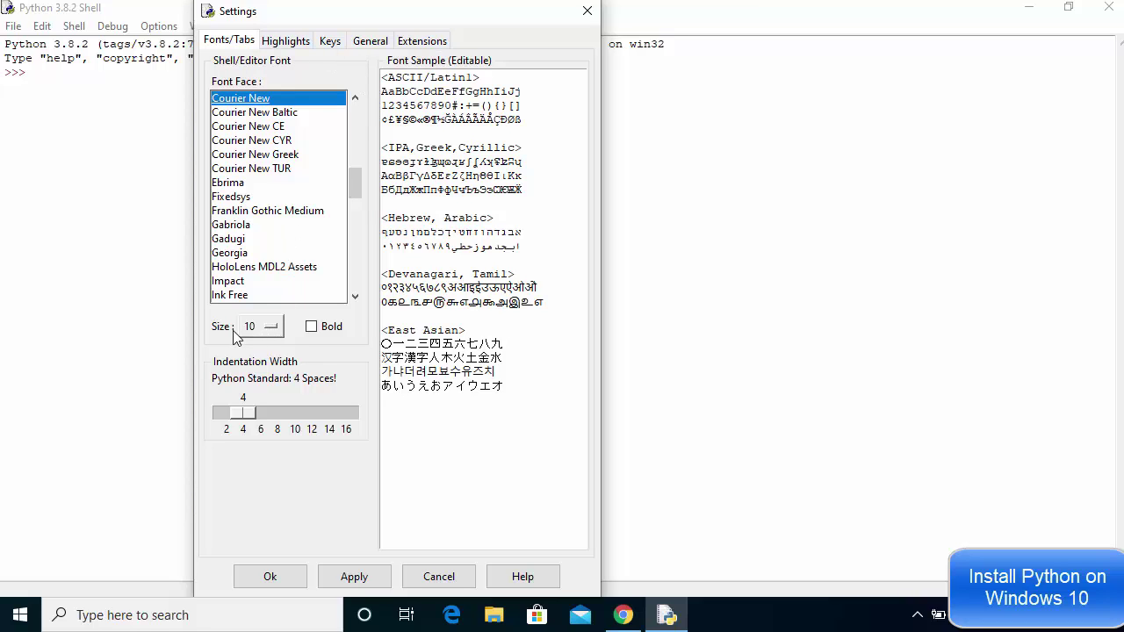
- Set the IDLE shell font to bold at size 18, apply it, and close Settings
click(269, 332)
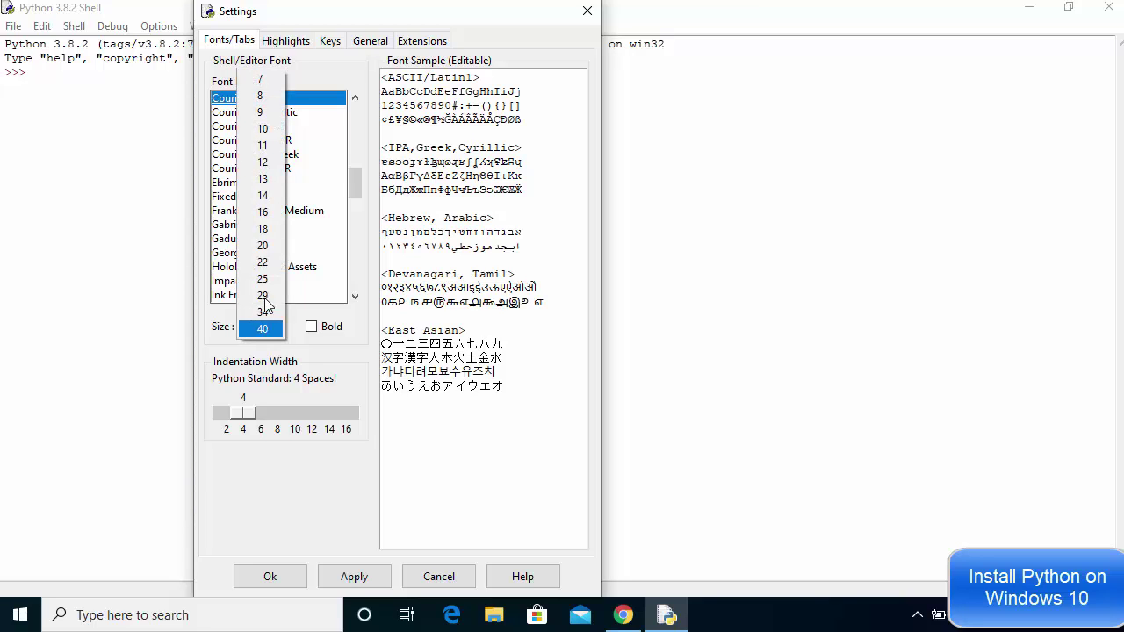
click(262, 225)
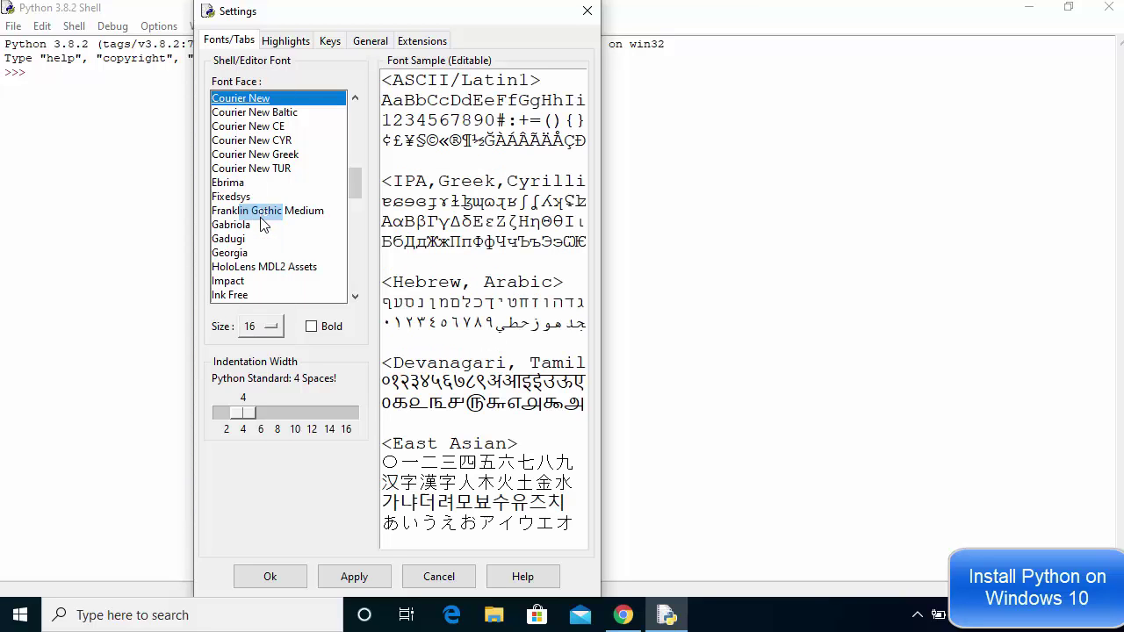
click(255, 325)
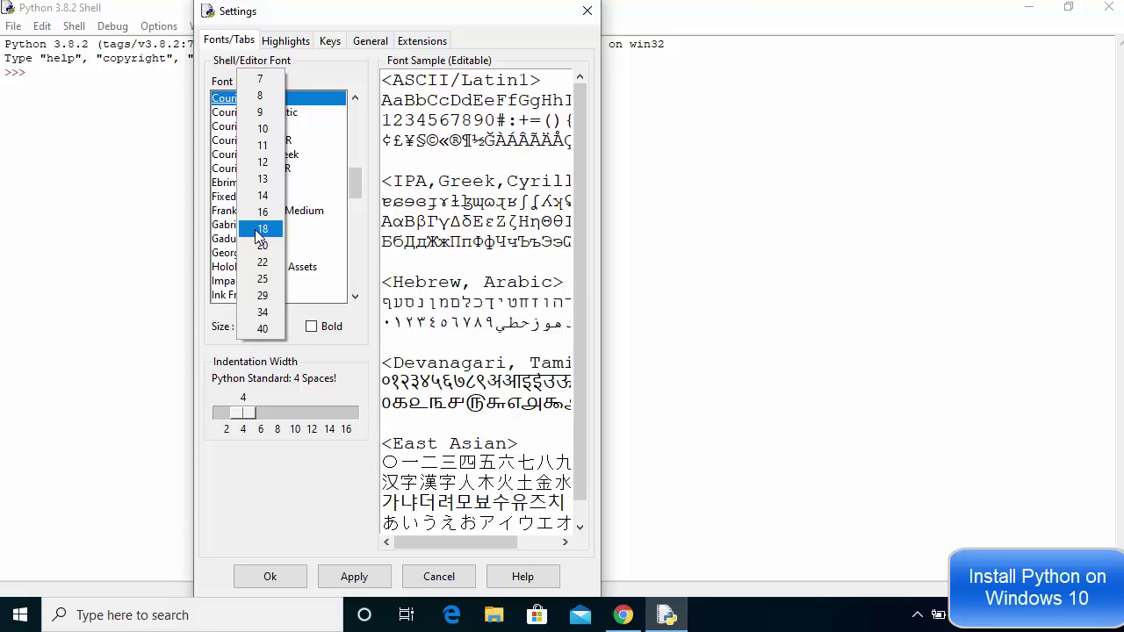
click(257, 230)
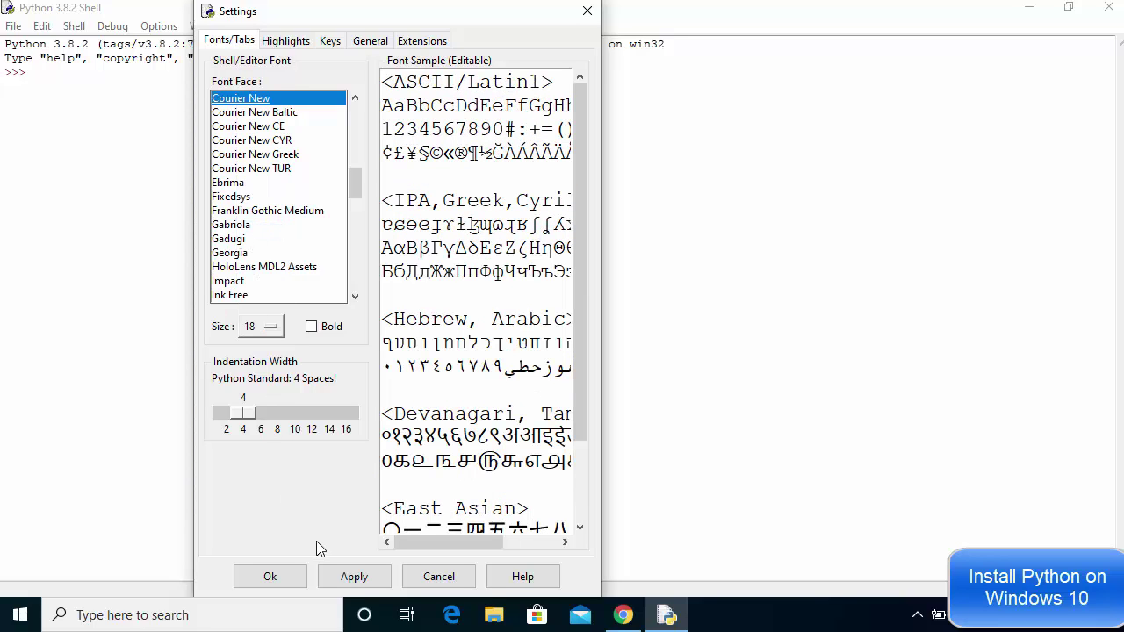
click(335, 581)
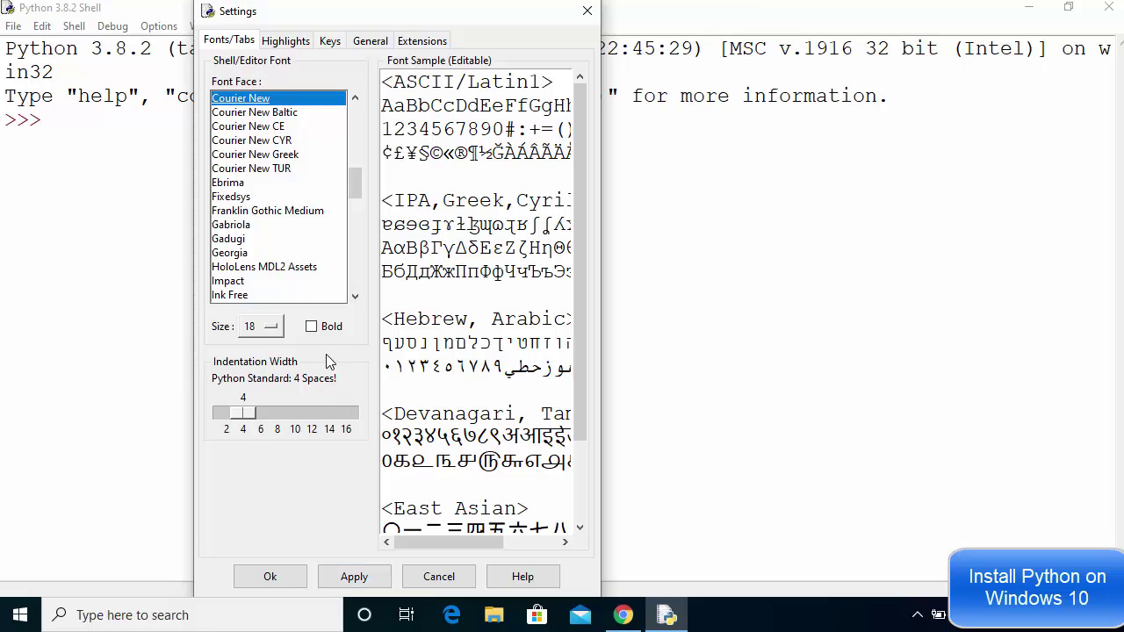
click(314, 329)
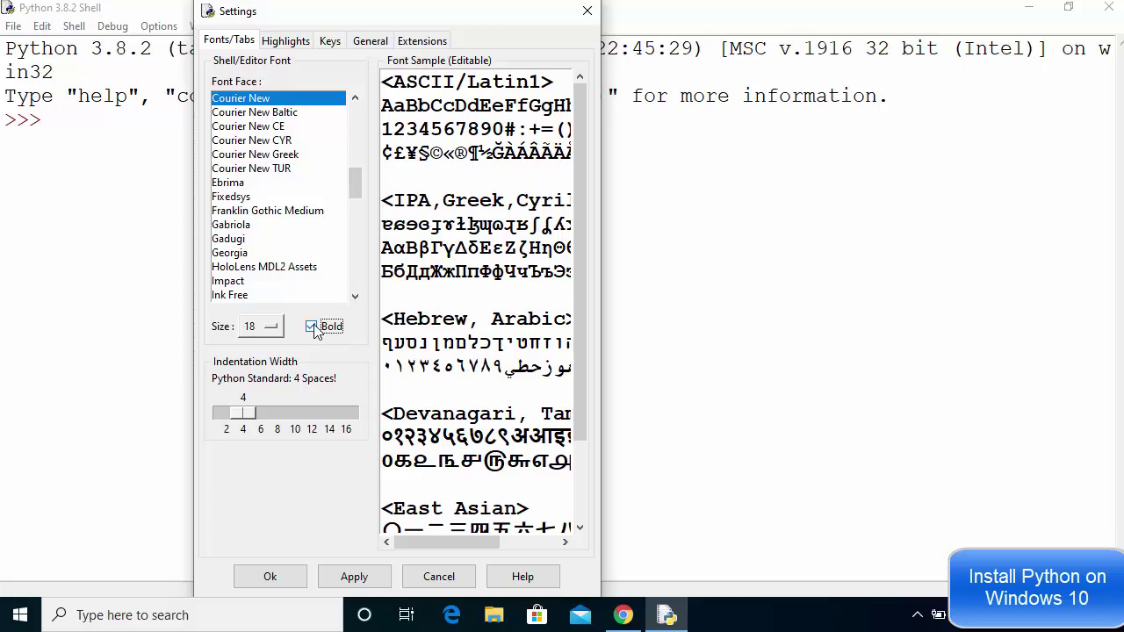
click(356, 582)
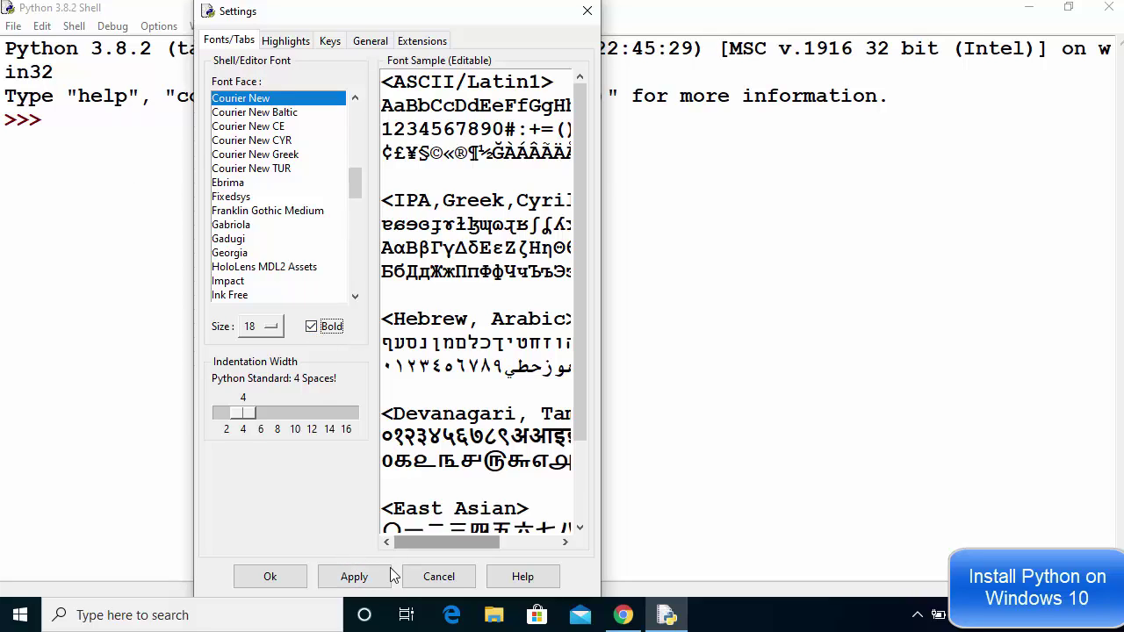
click(292, 580)
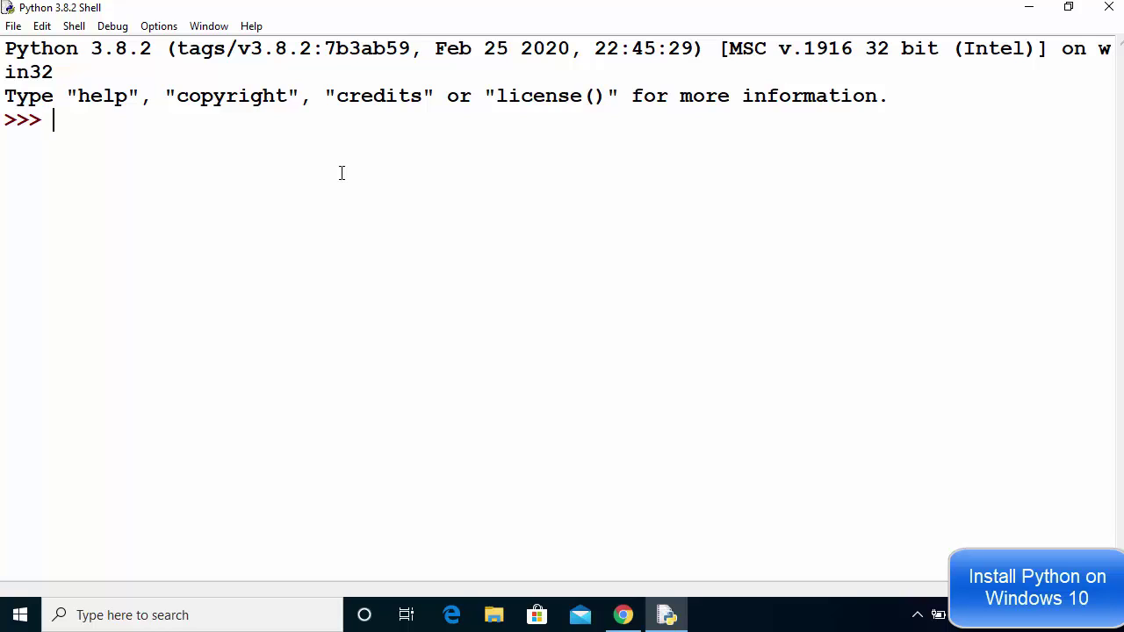
- Run print("Hello World") at the IDLE shell prompt to output Hello World
text(print)
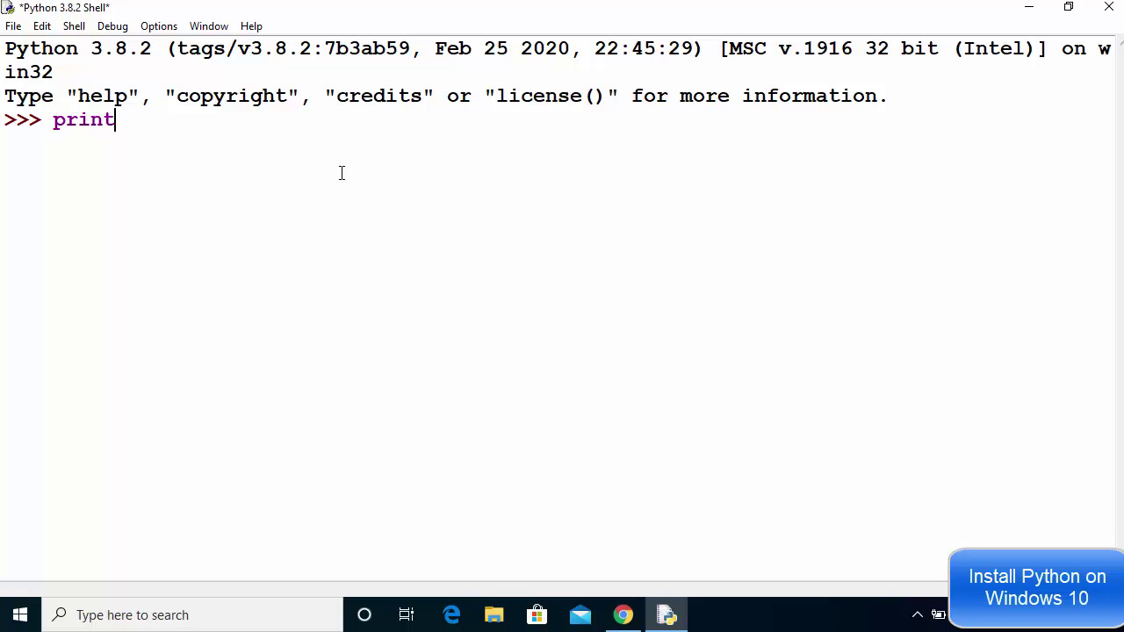
text(()
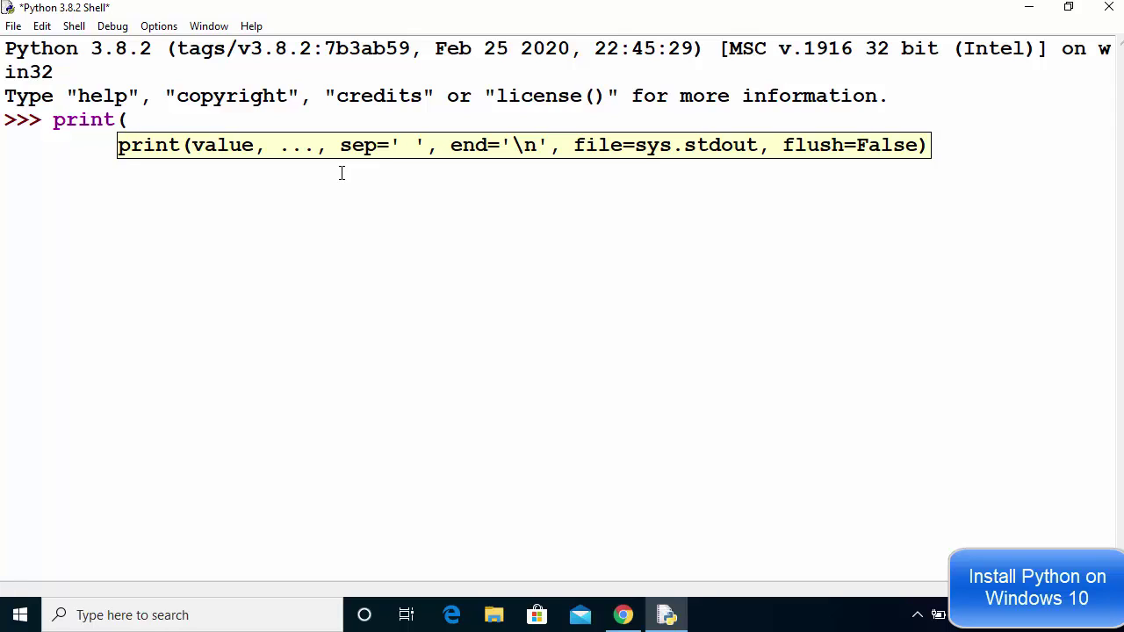
text("")
text(Hello Wor)
text(ld)
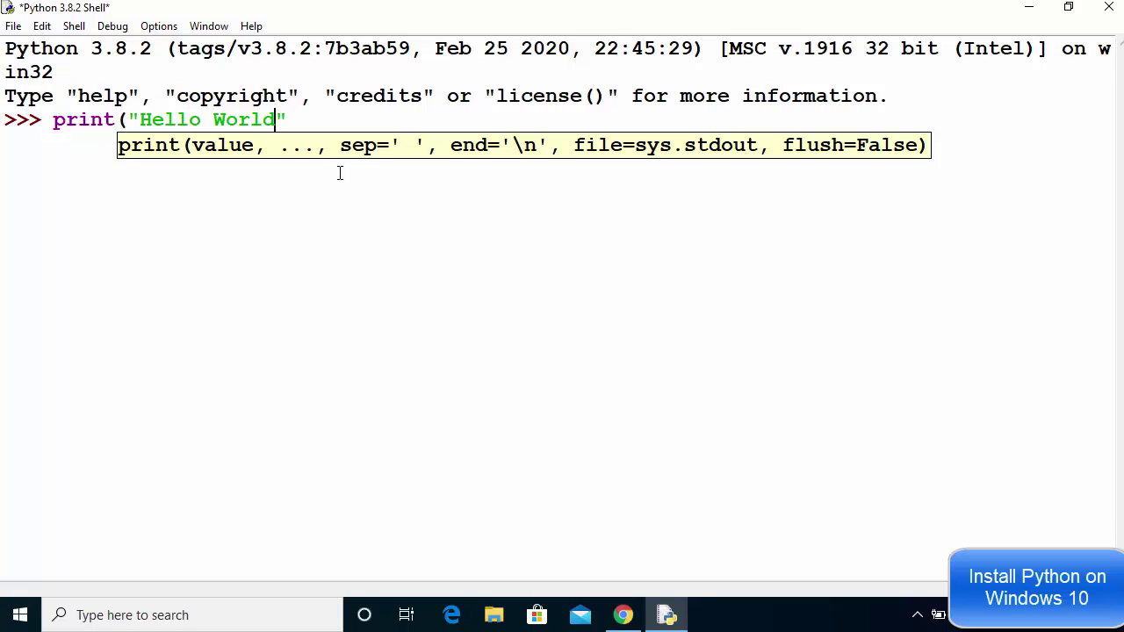
text())
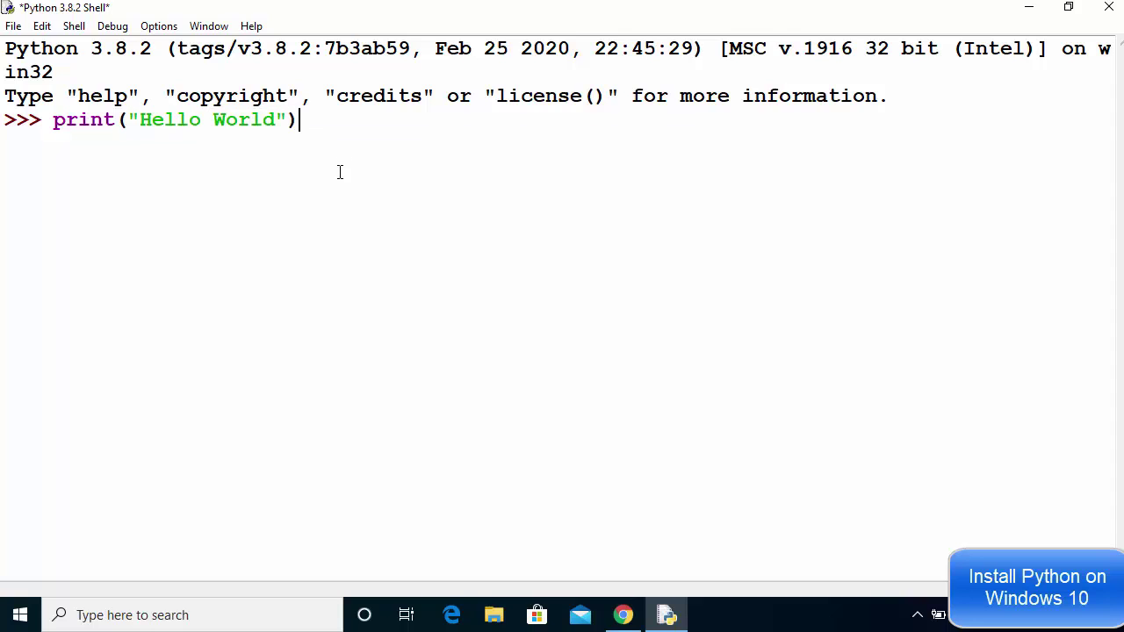
key(Return)
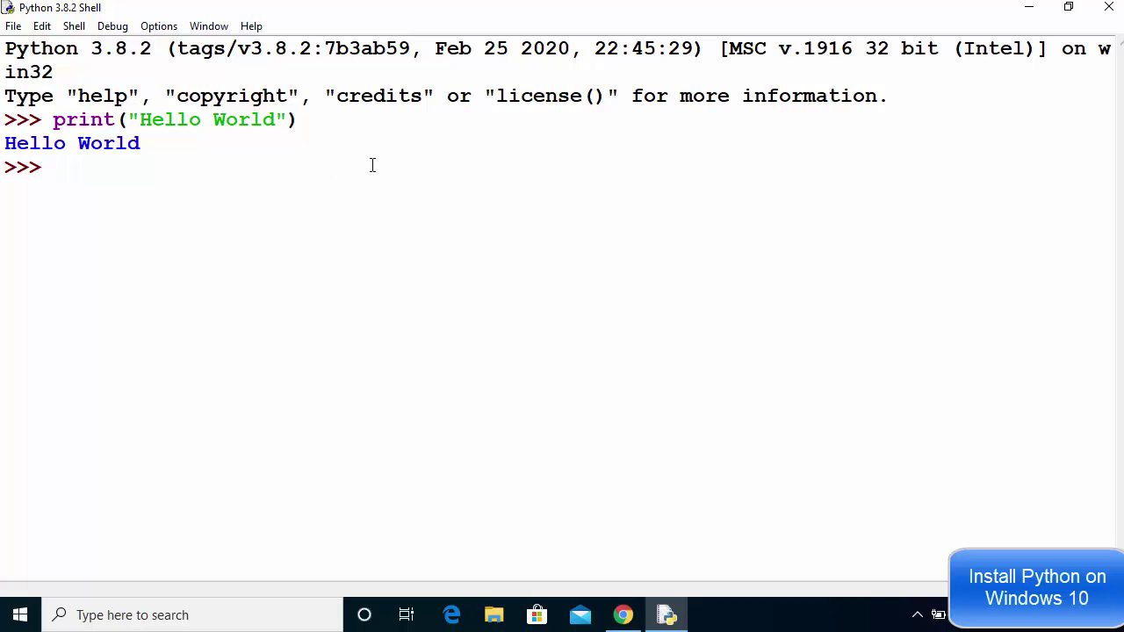
- Create a new untitled script and enter print("Hello World") as its first line
click(13, 26)
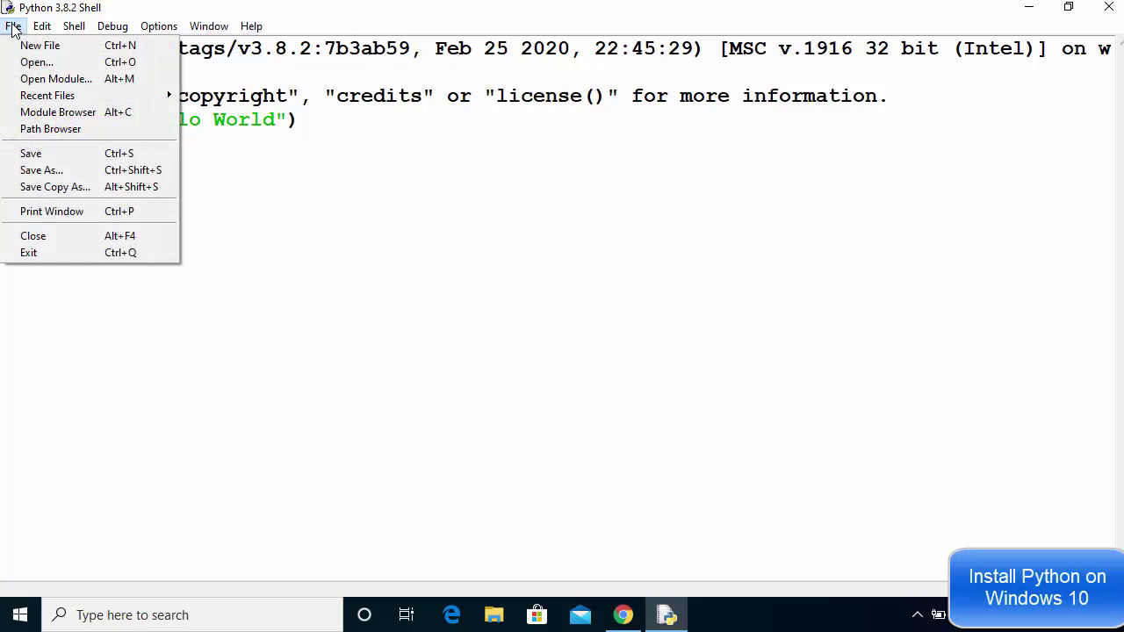
click(55, 53)
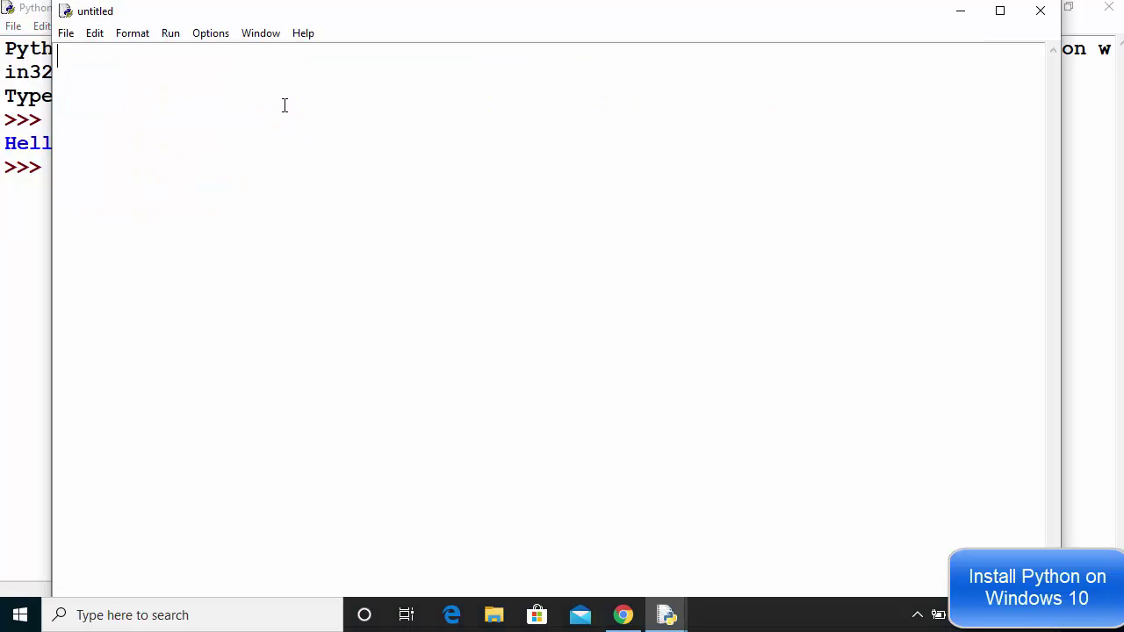
text(print()
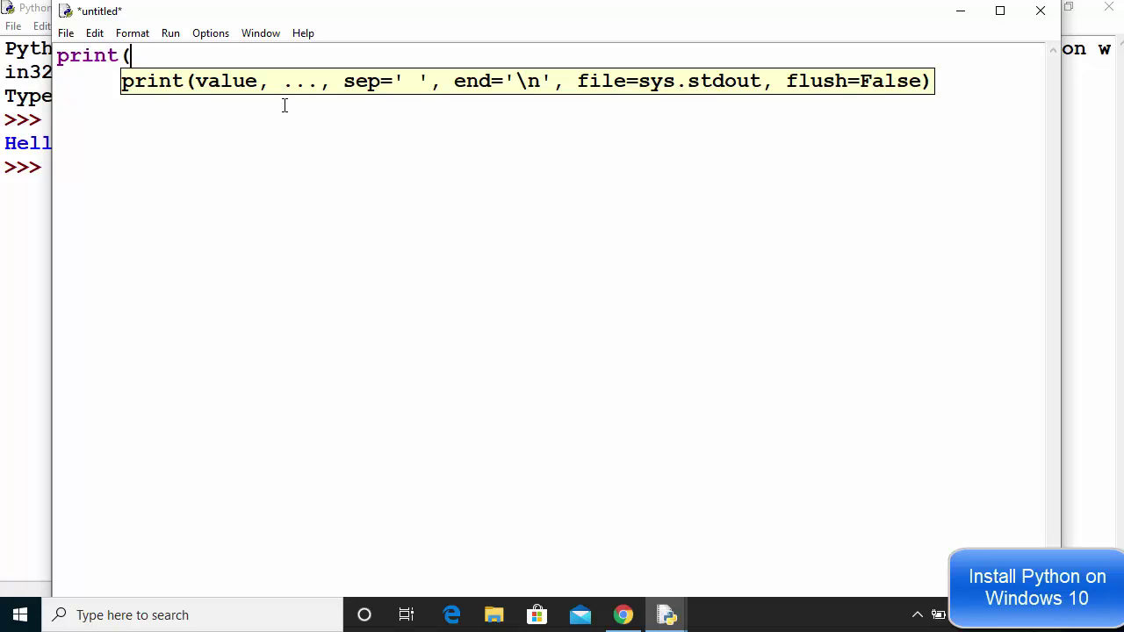
text("Hello World)
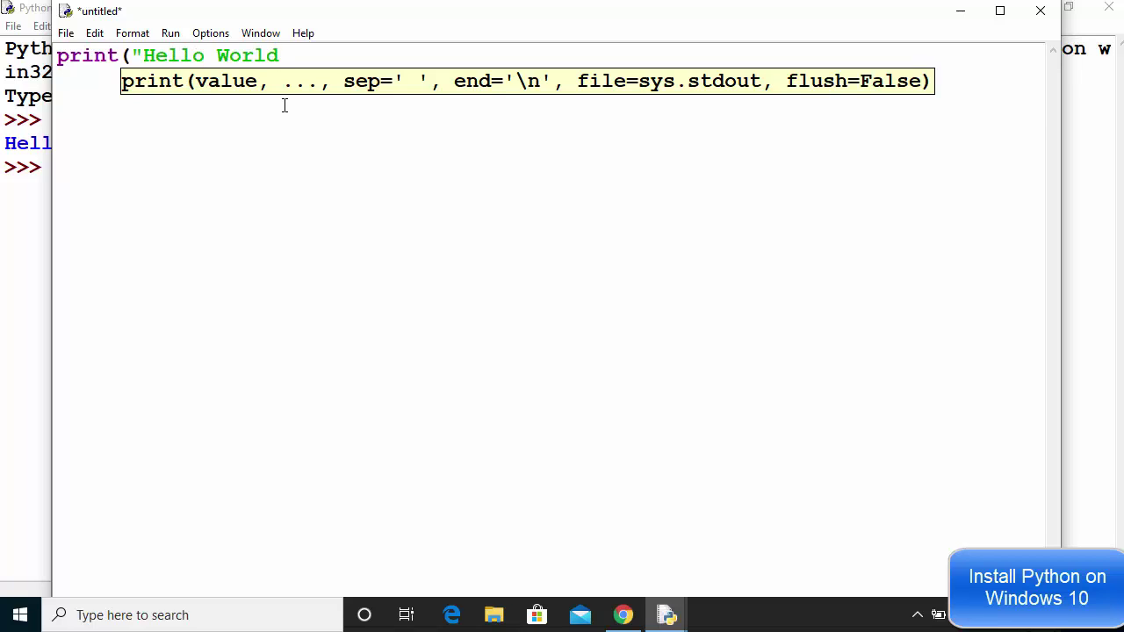
text("))
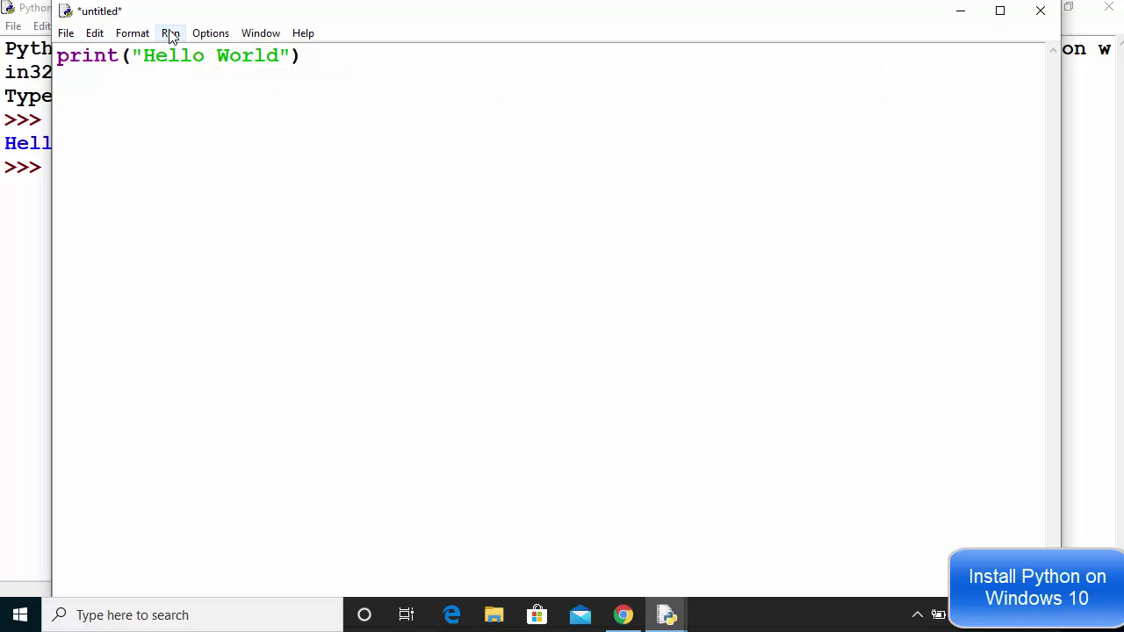
- Save the script as hello.py on the Desktop
click(170, 33)
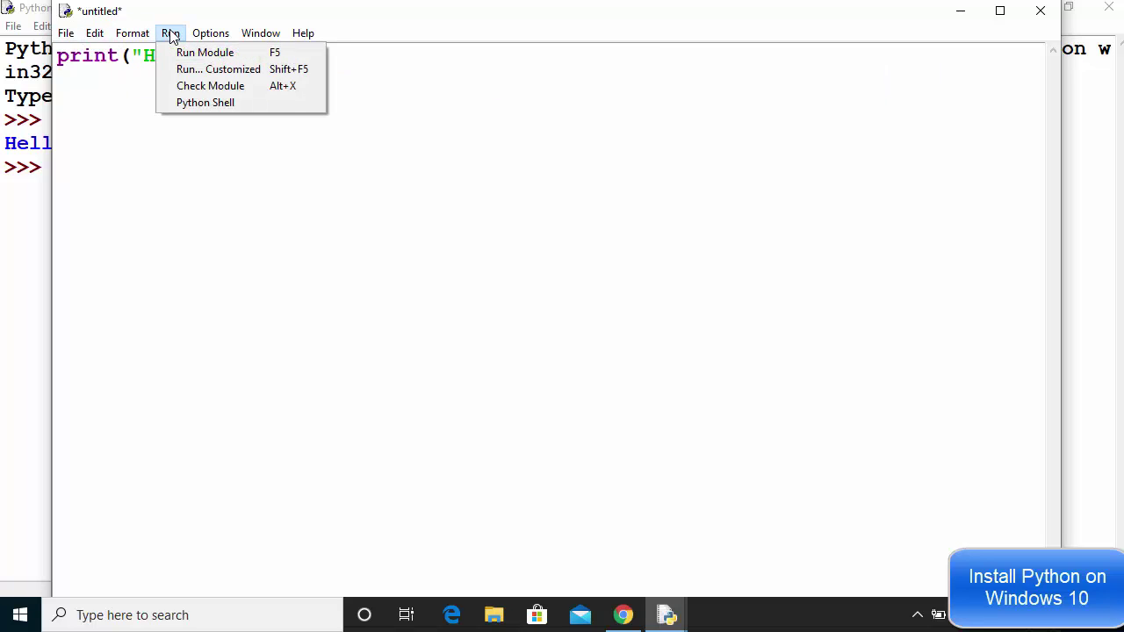
click(69, 35)
click(69, 36)
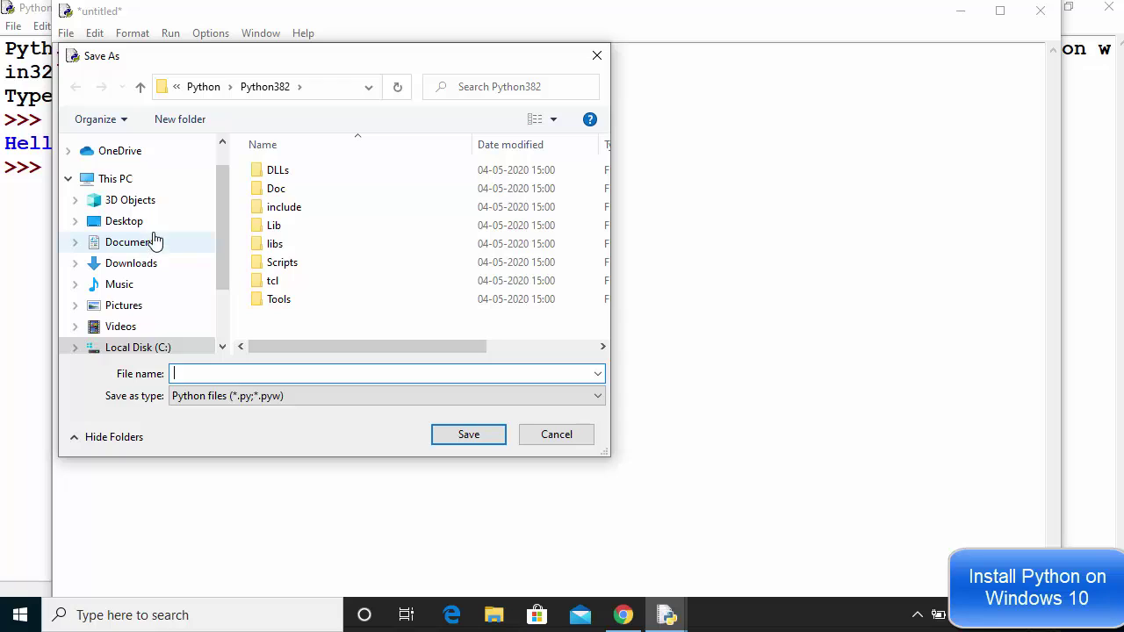
click(145, 224)
click(237, 370)
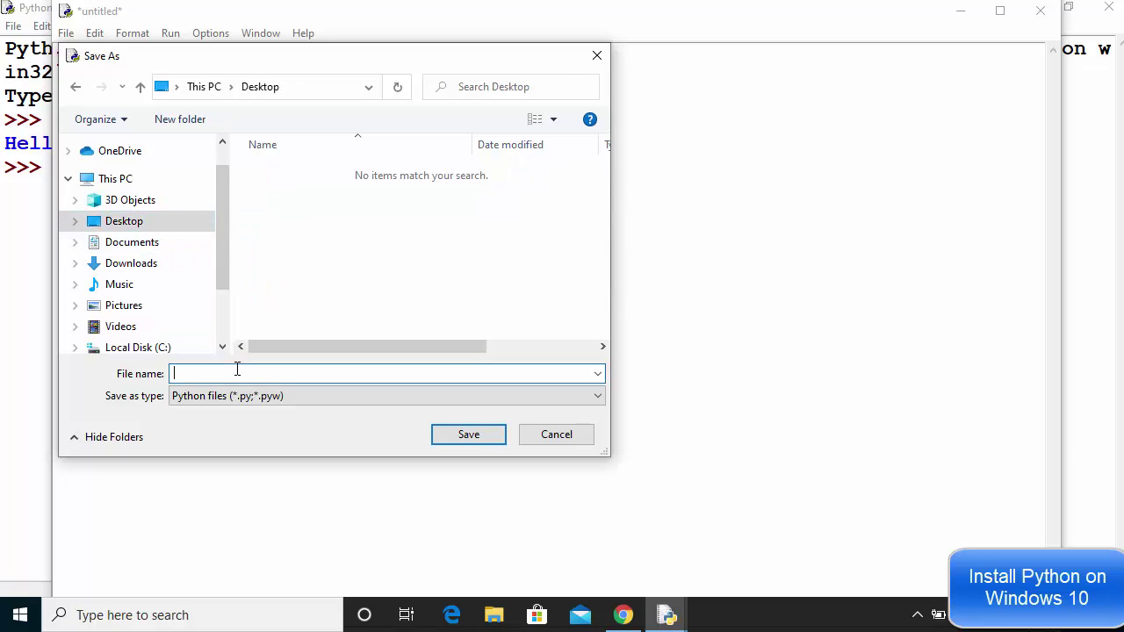
text(hello.py)
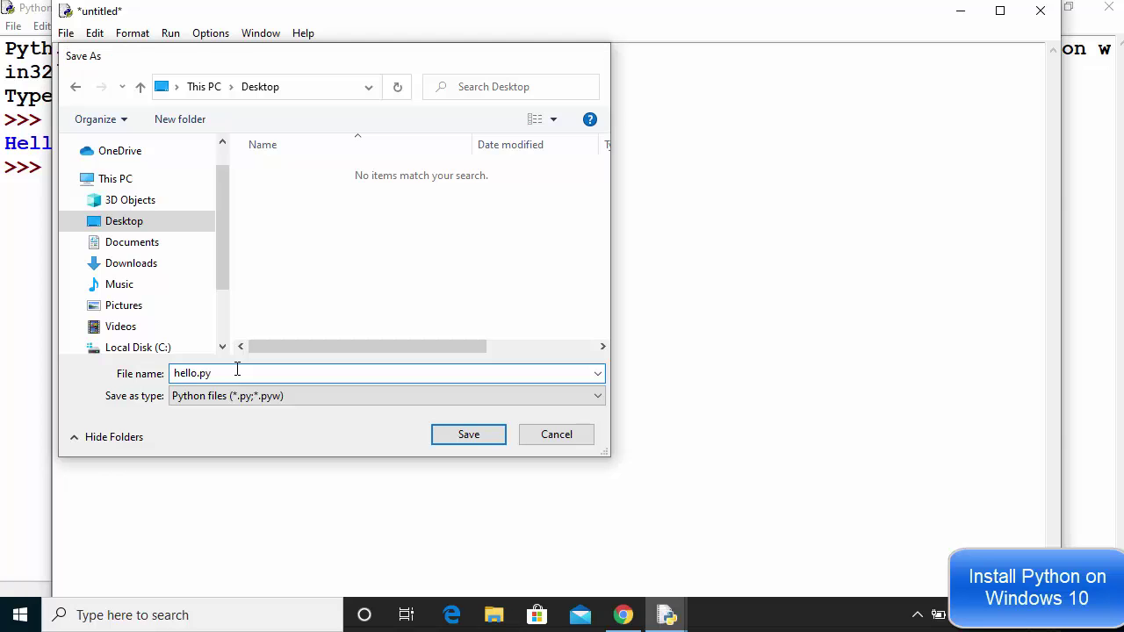
key(Return)
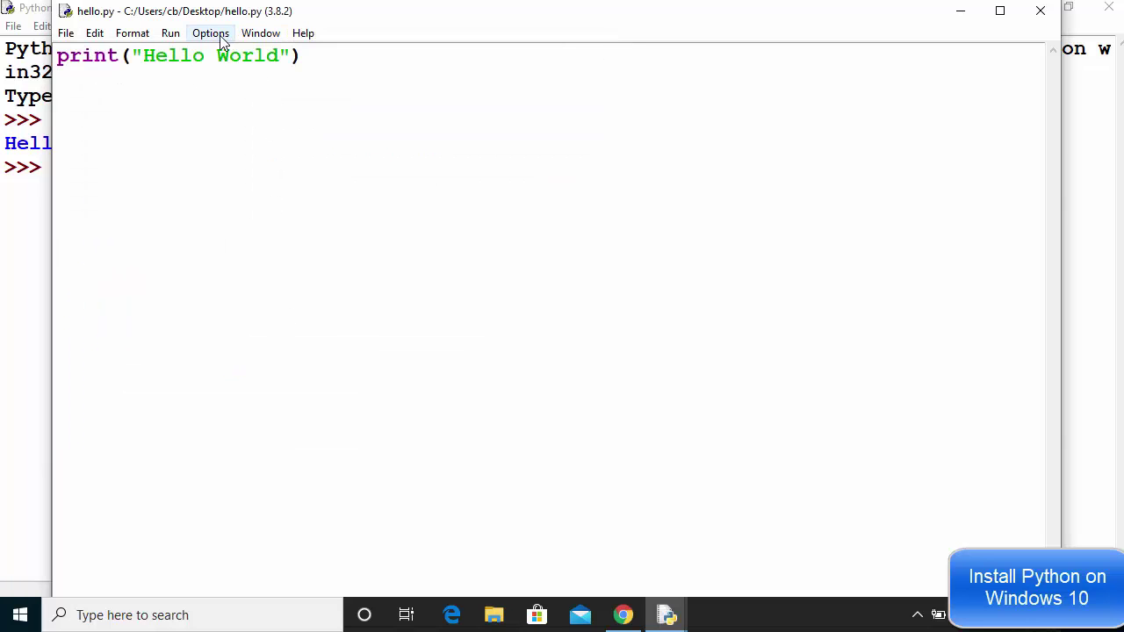
- Run hello.py to print Hello World, then close the shell and the editor windows
click(180, 38)
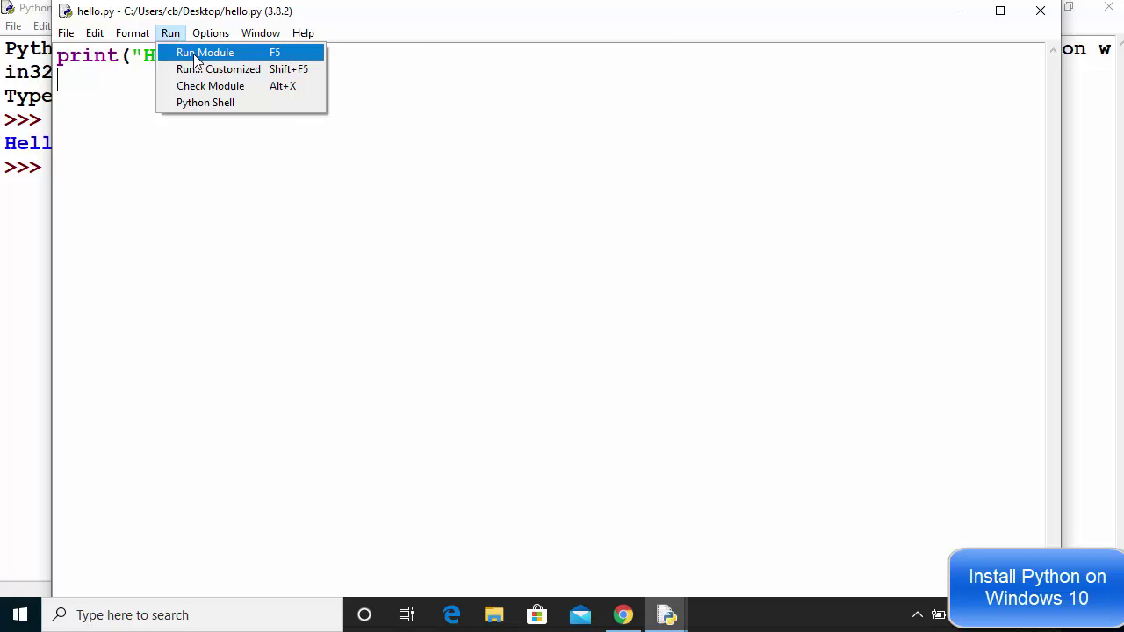
click(196, 54)
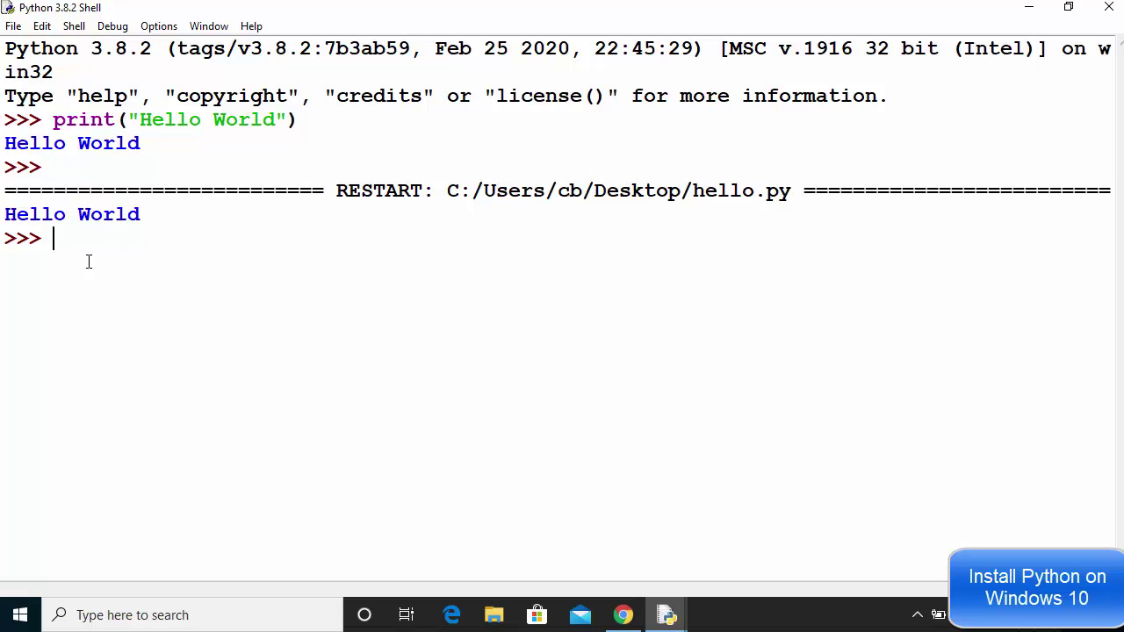
click(1107, 15)
click(1039, 12)
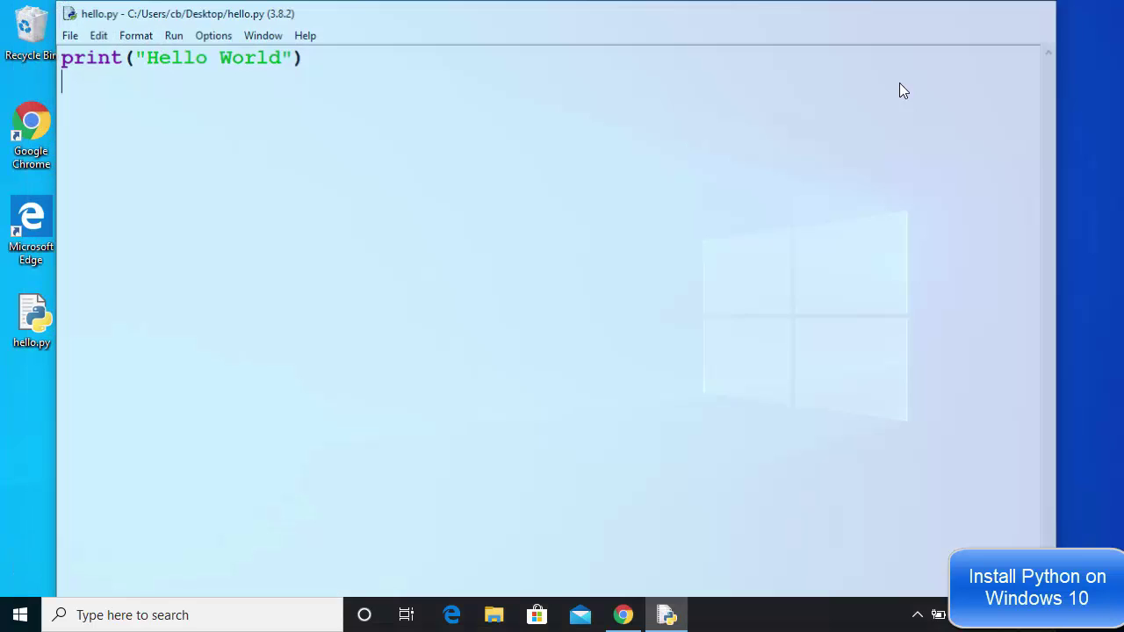
- Launch the Python 3.8 (32-bit) console from the Start menu
click(21, 615)
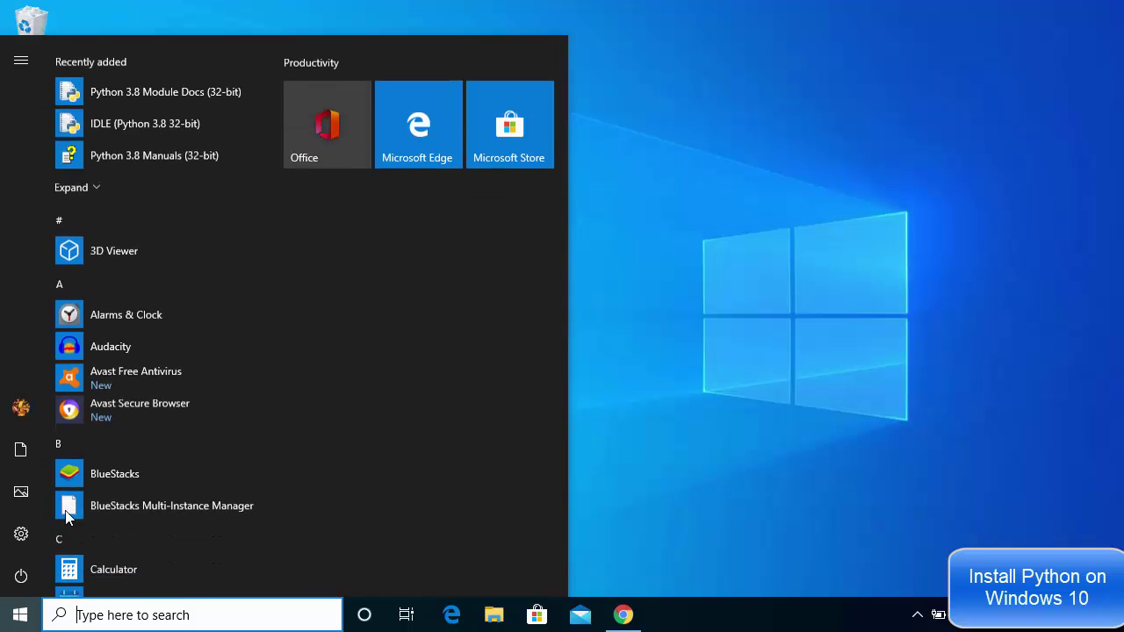
click(82, 186)
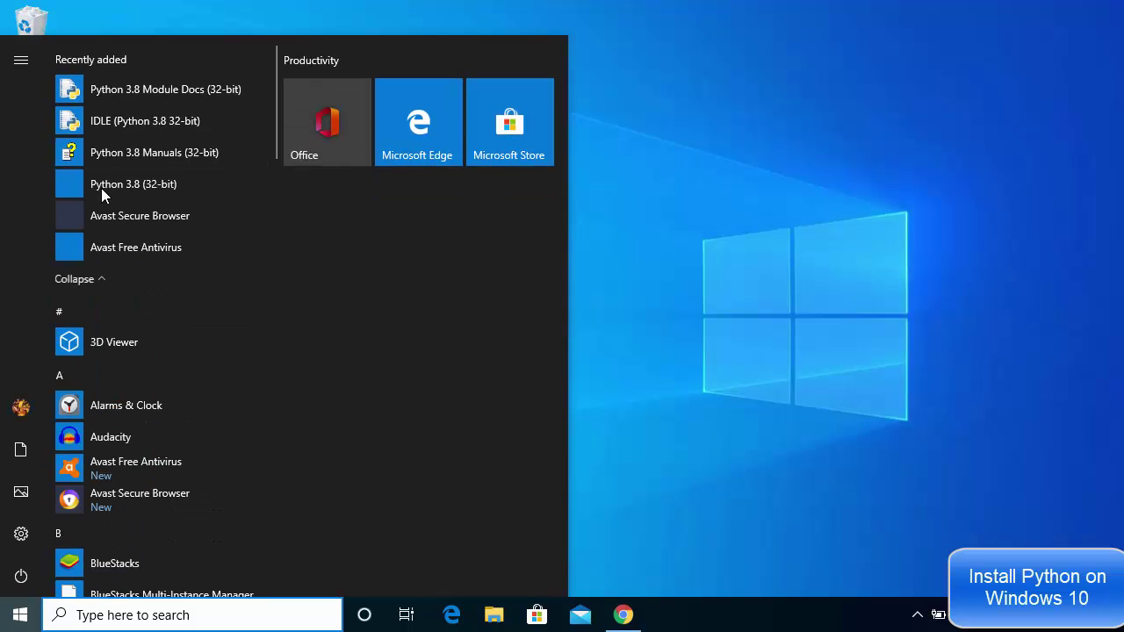
click(126, 185)
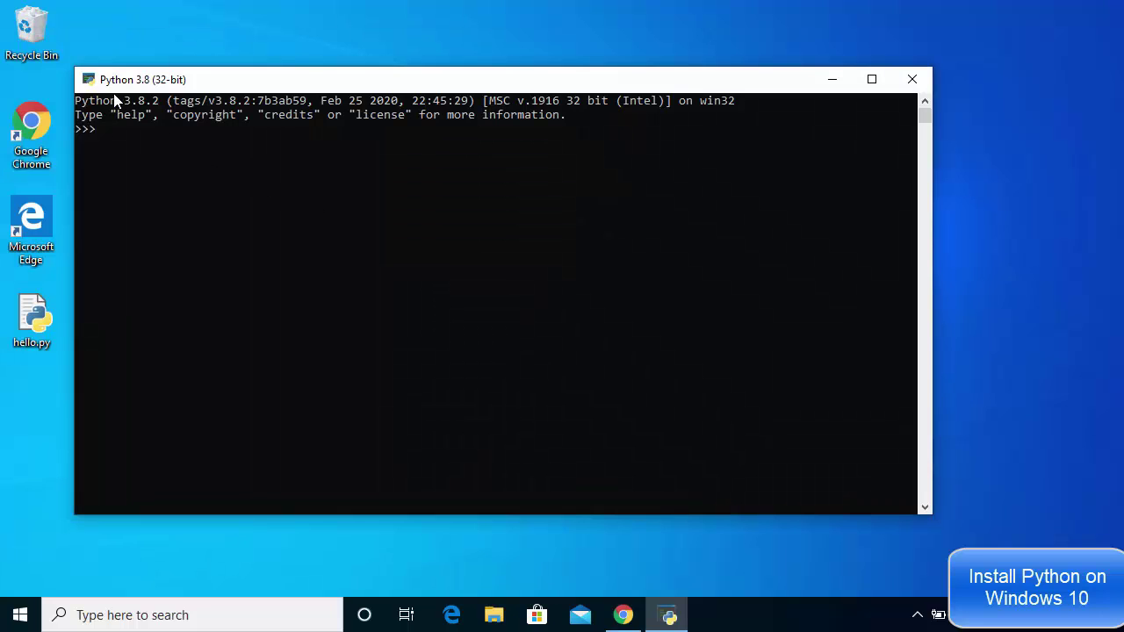
- Set the console font size to 20 and maximize the console window
click(90, 82)
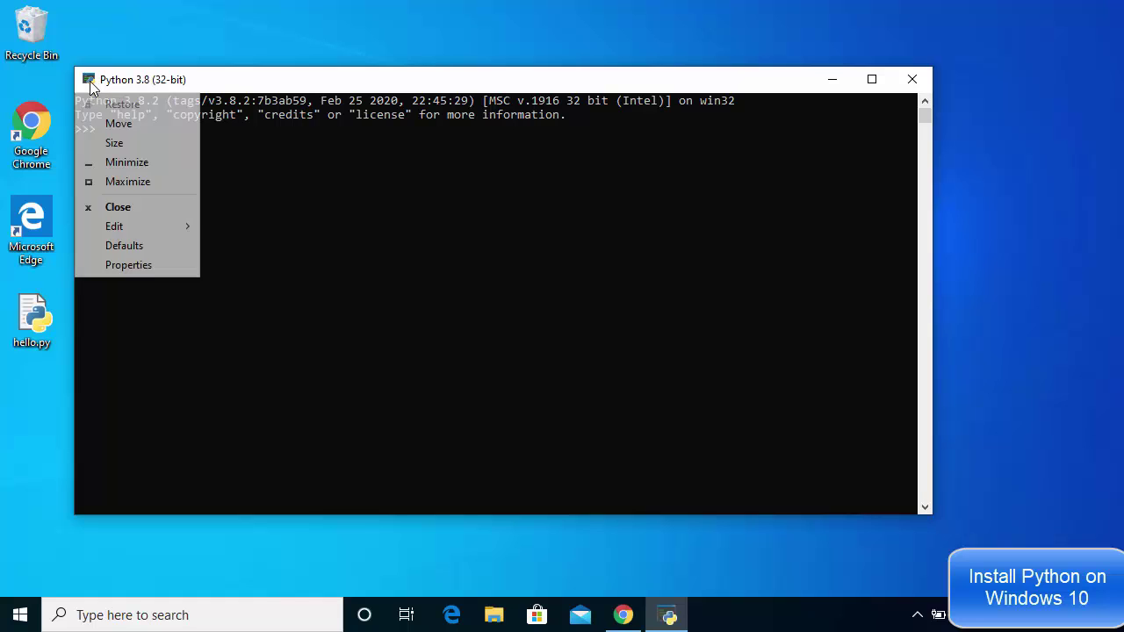
click(122, 266)
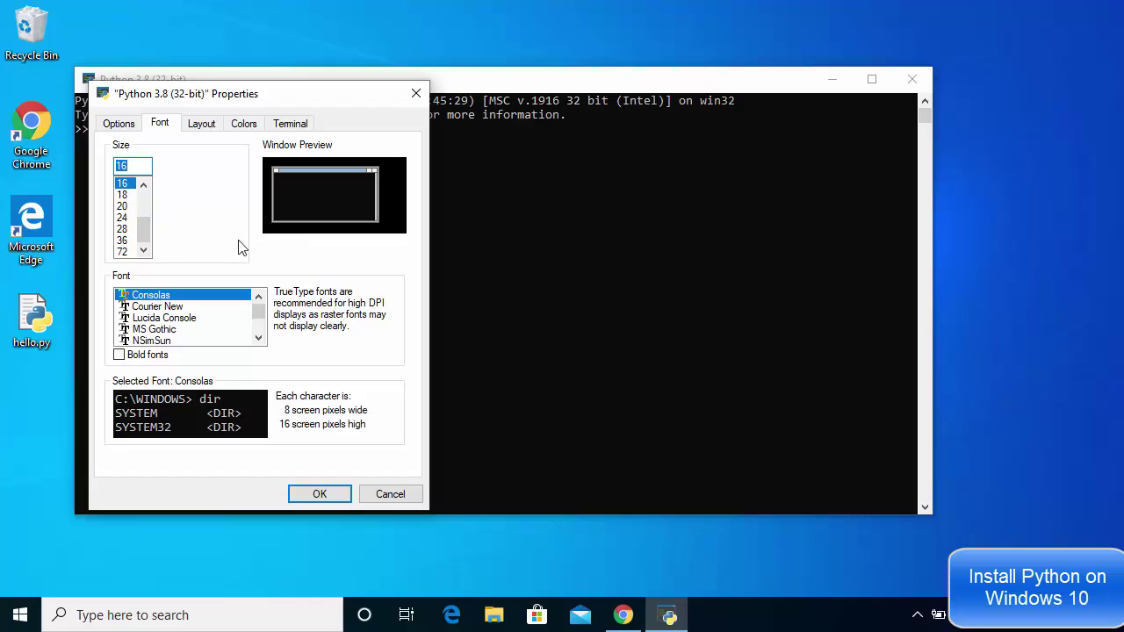
click(123, 207)
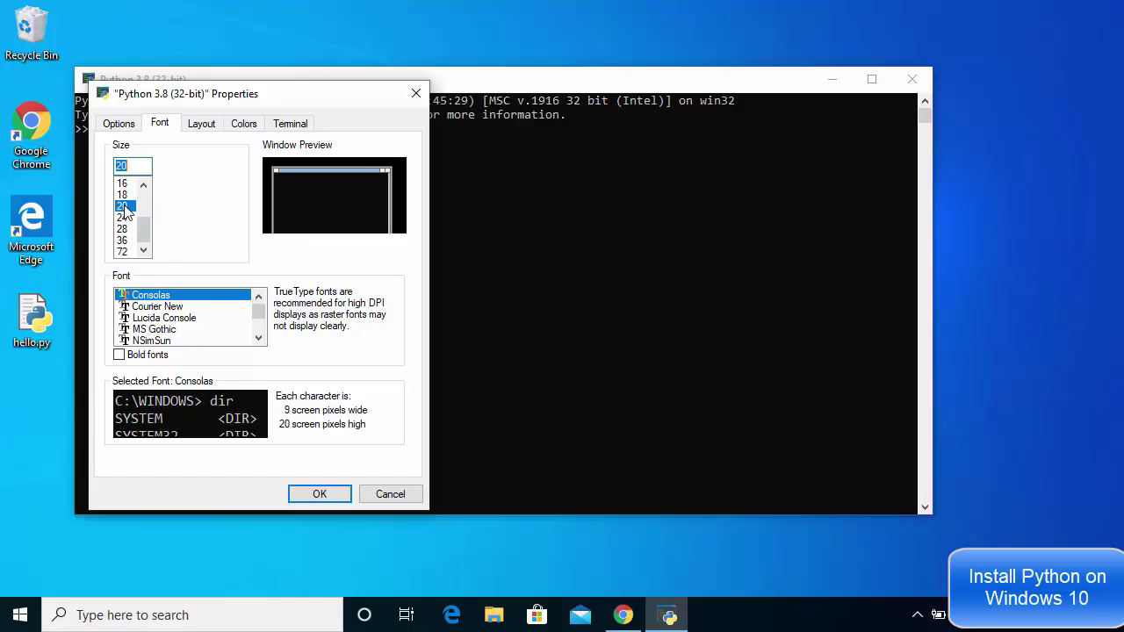
click(319, 495)
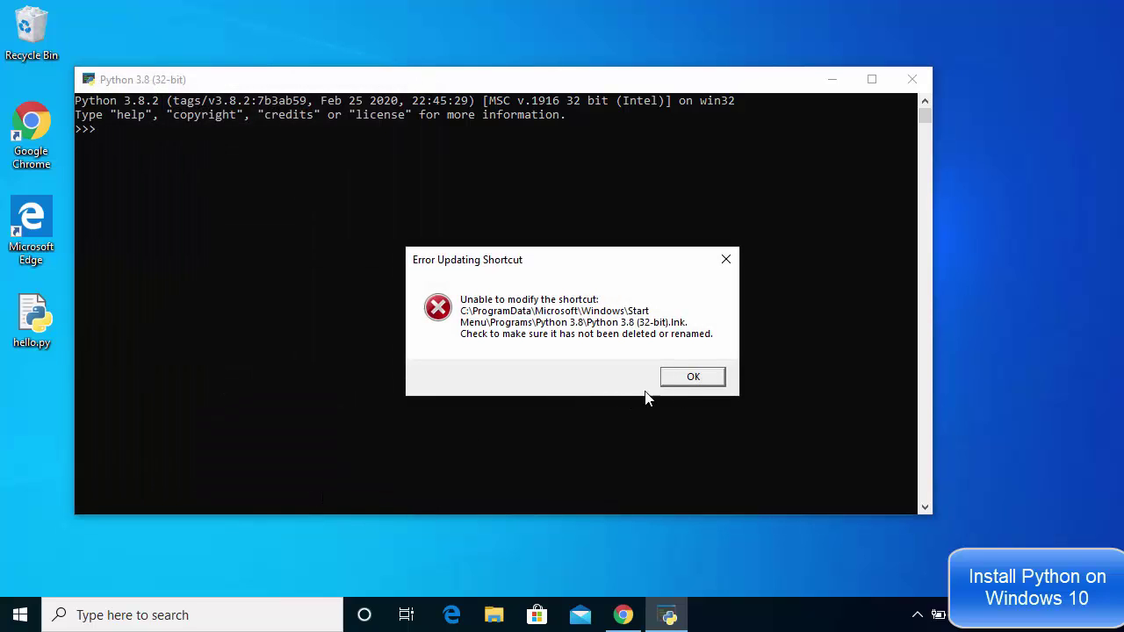
click(693, 378)
drag(677, 80, 667, 39)
click(966, 37)
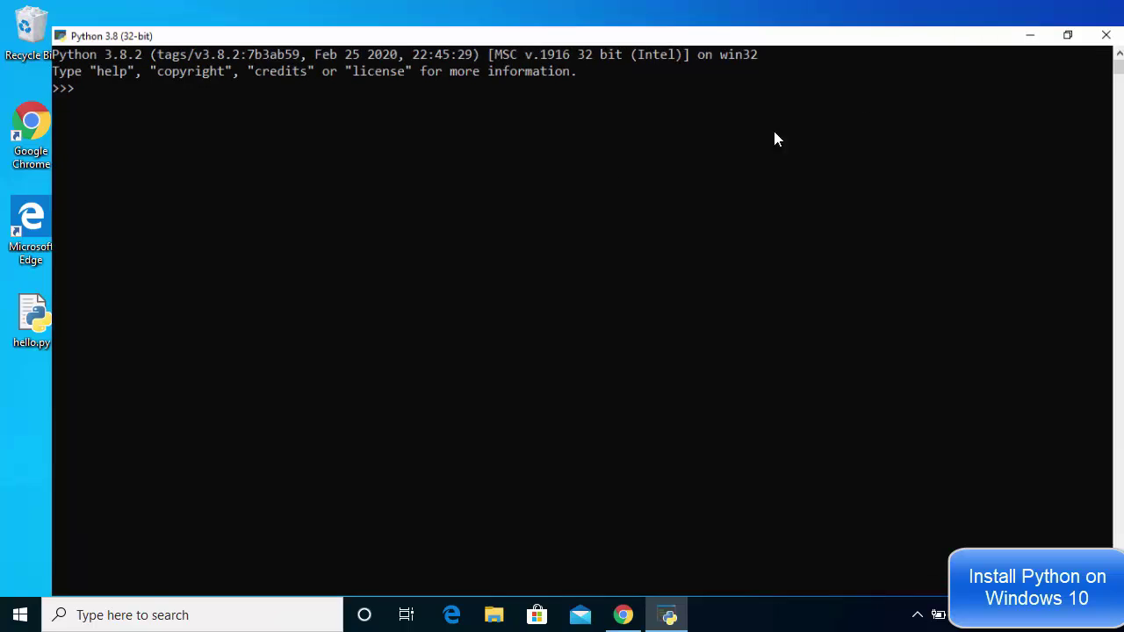
- Run print("Hello World") in the Python console, then close the console
click(580, 167)
text(print)
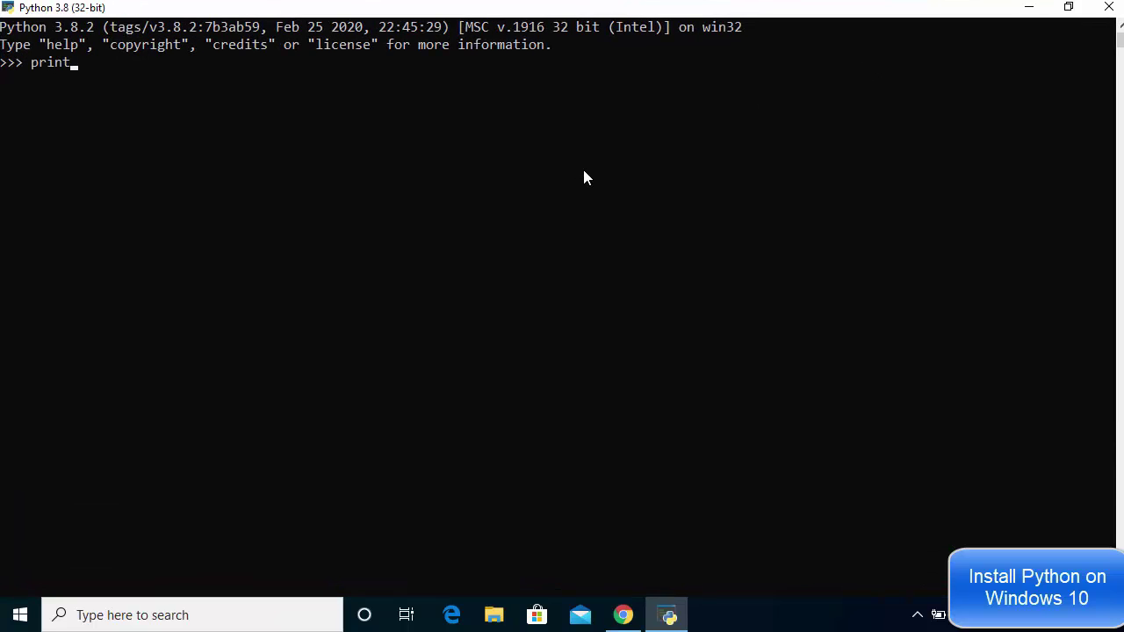
text(("")
text(Hello Wo)
text(rld)
text())
key(Return)
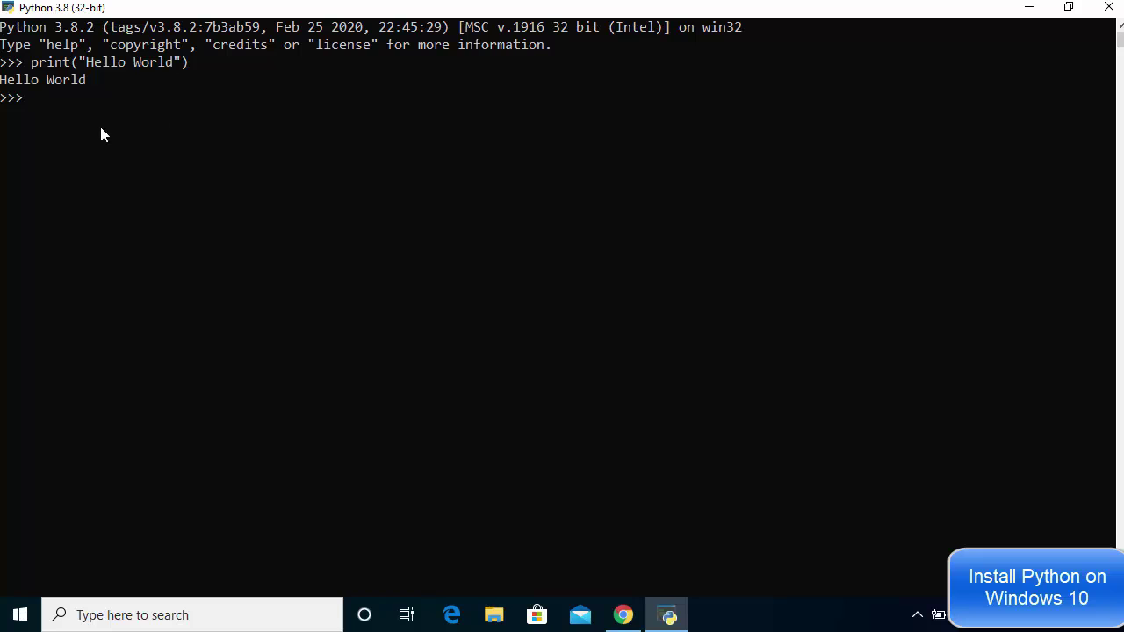
click(1108, 7)
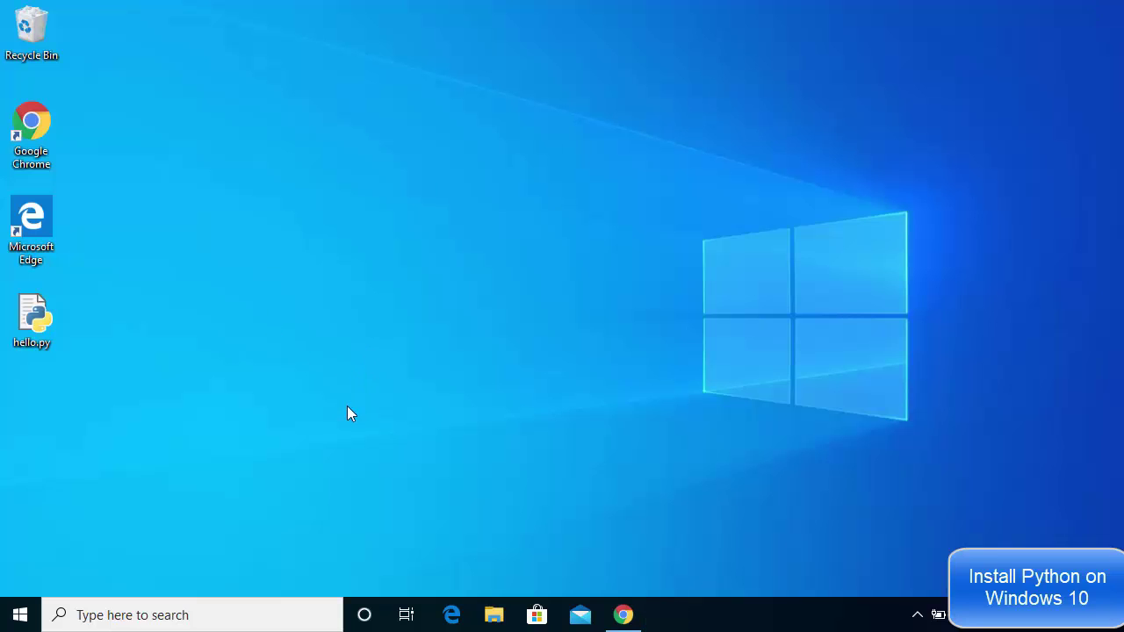
- Open Command Prompt by searching for cmd
click(149, 615)
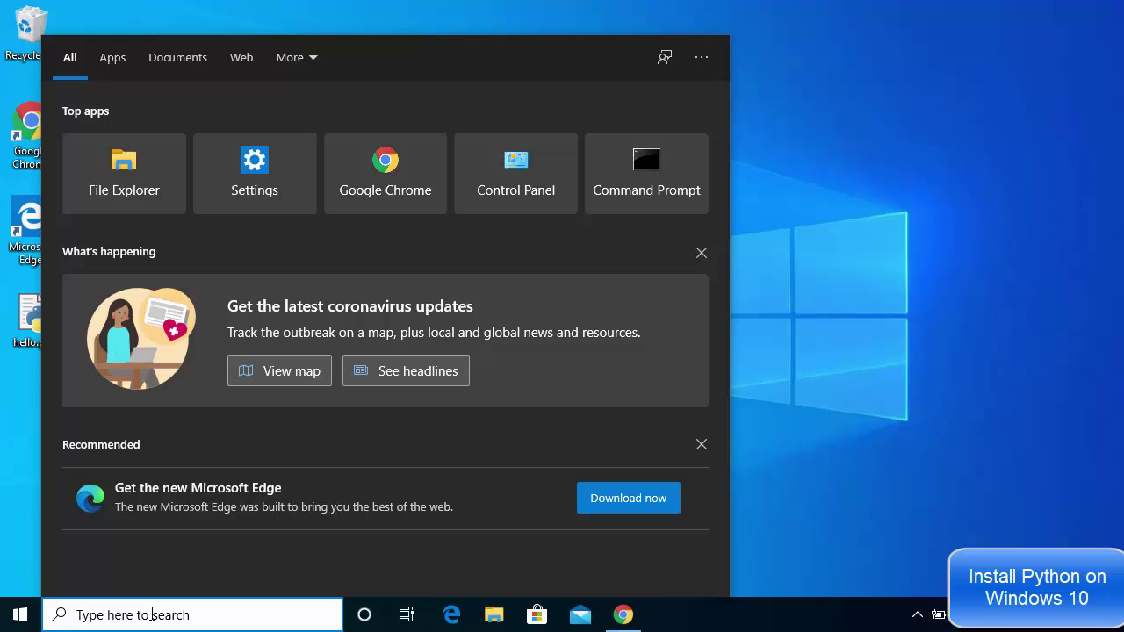
text(cmd)
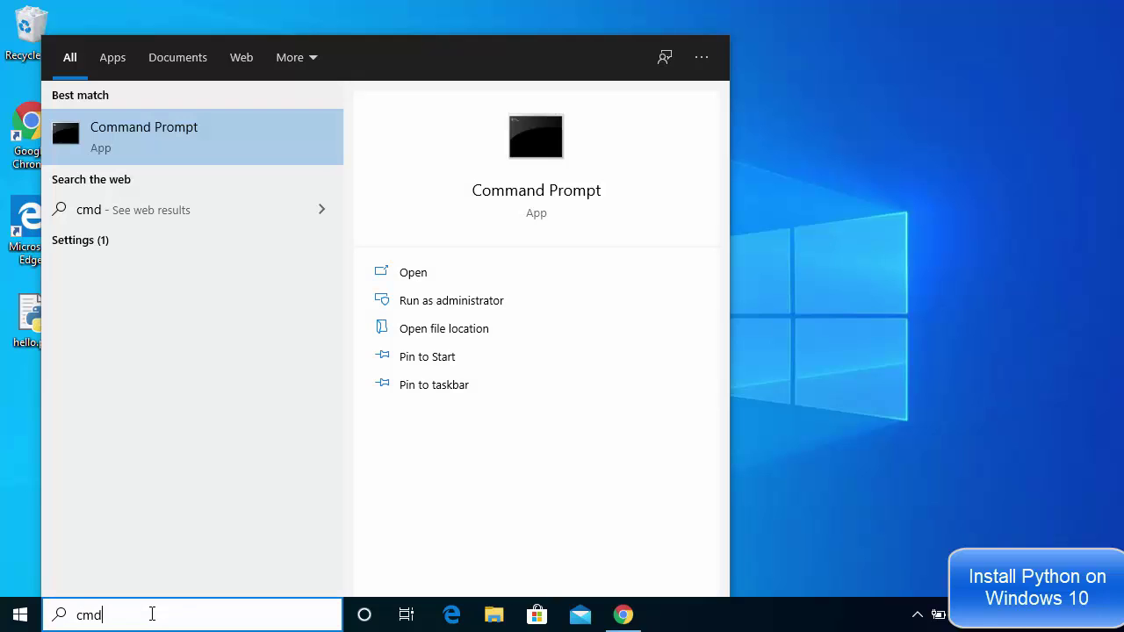
click(196, 143)
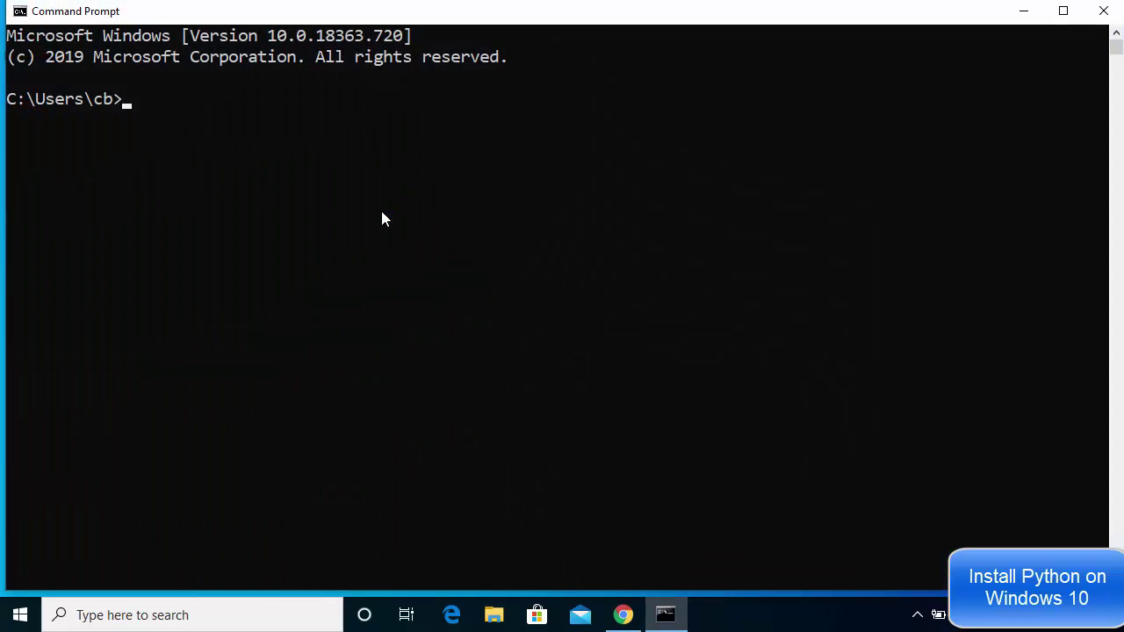
- Run python --version and pip --version to check the installed versions
click(379, 207)
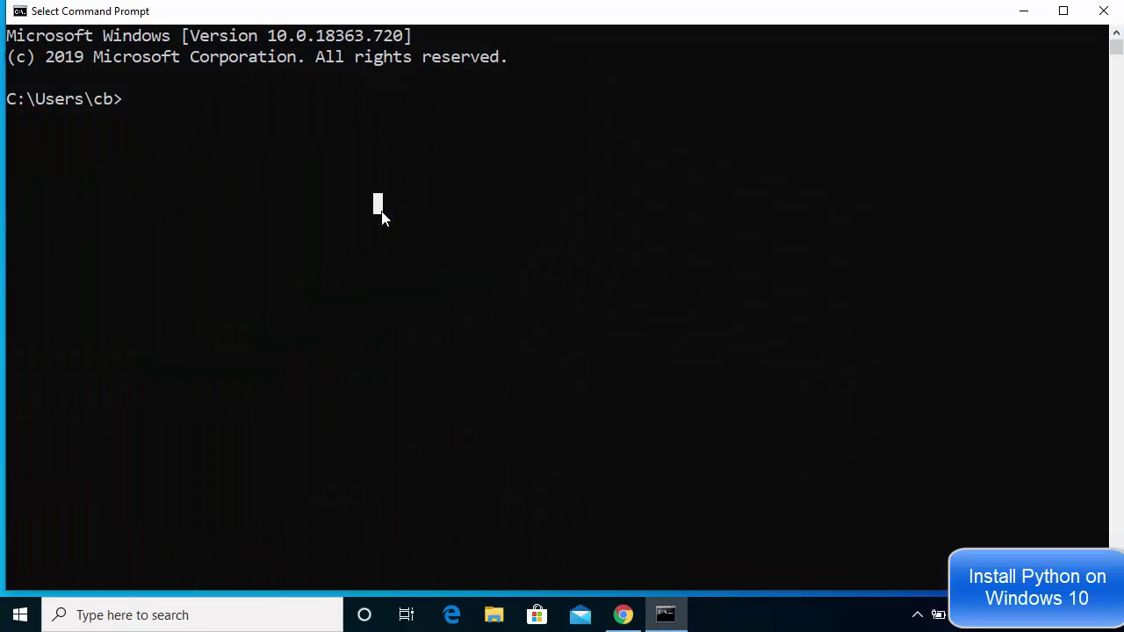
text(python)
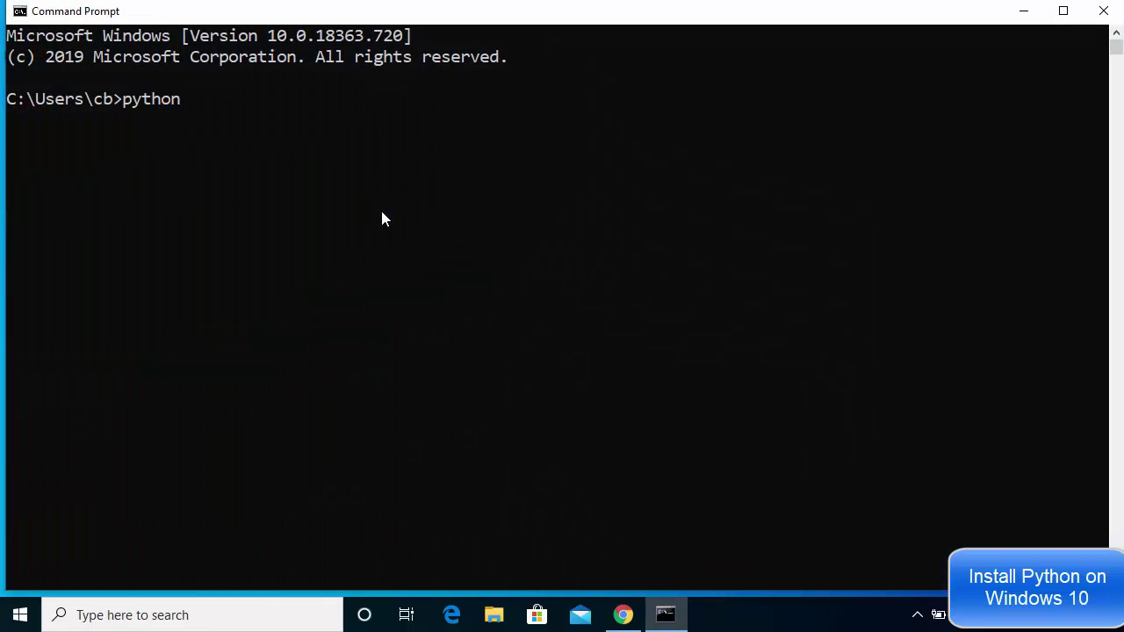
text( --version)
key(Return)
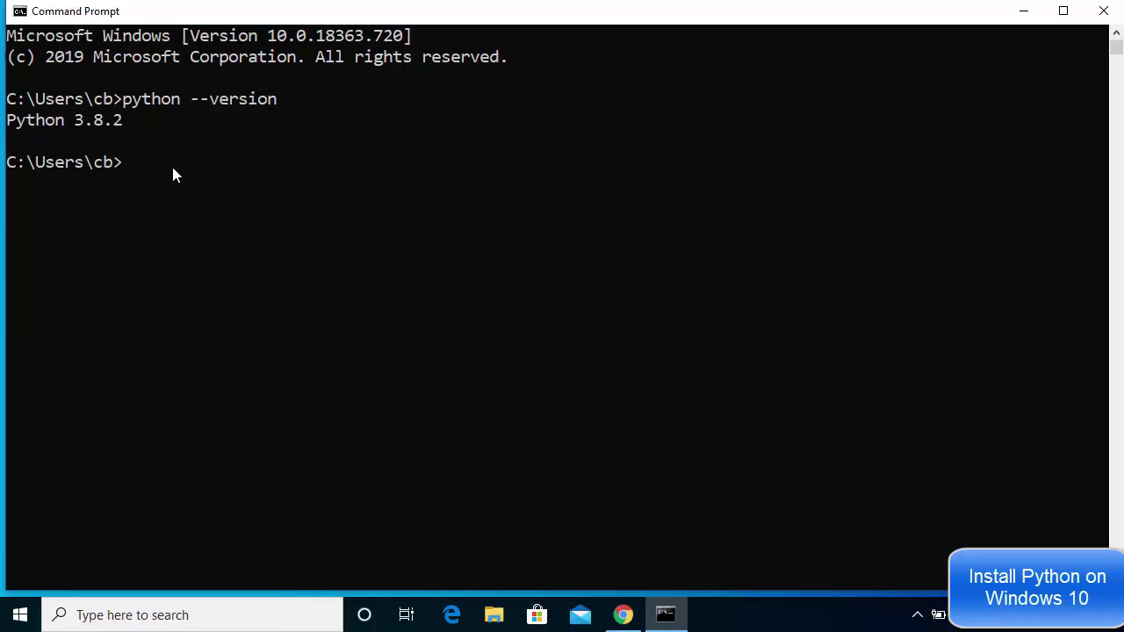
text(pip --version)
key(Return)
- Highlight the pip --version command showing pip 19.2.3, then enter python at a new prompt
click(213, 226)
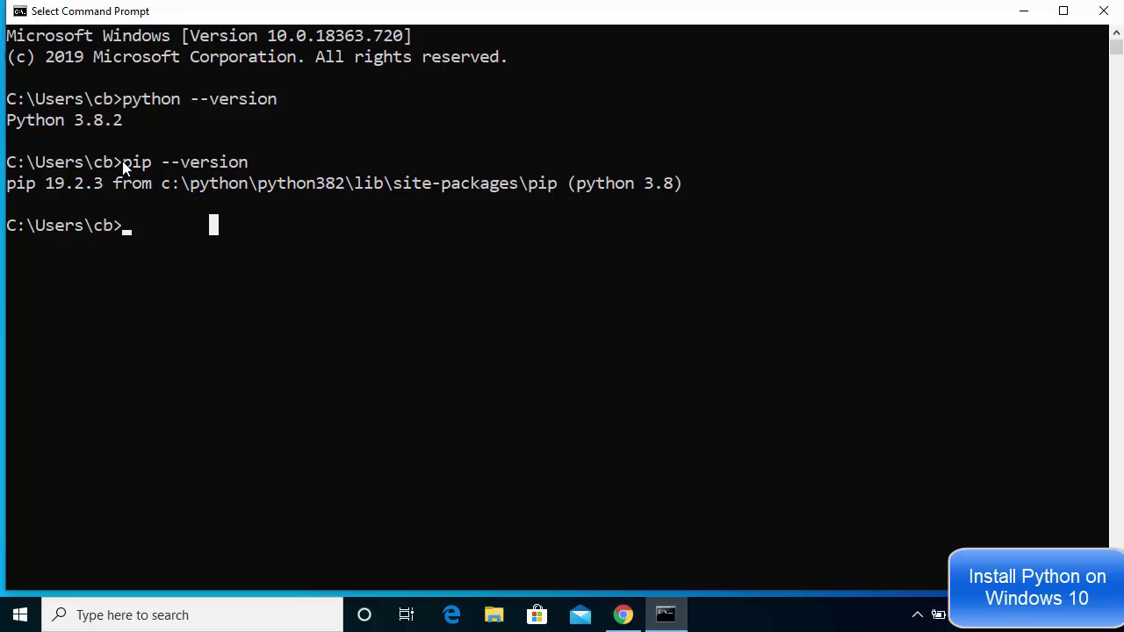
drag(118, 164, 246, 172)
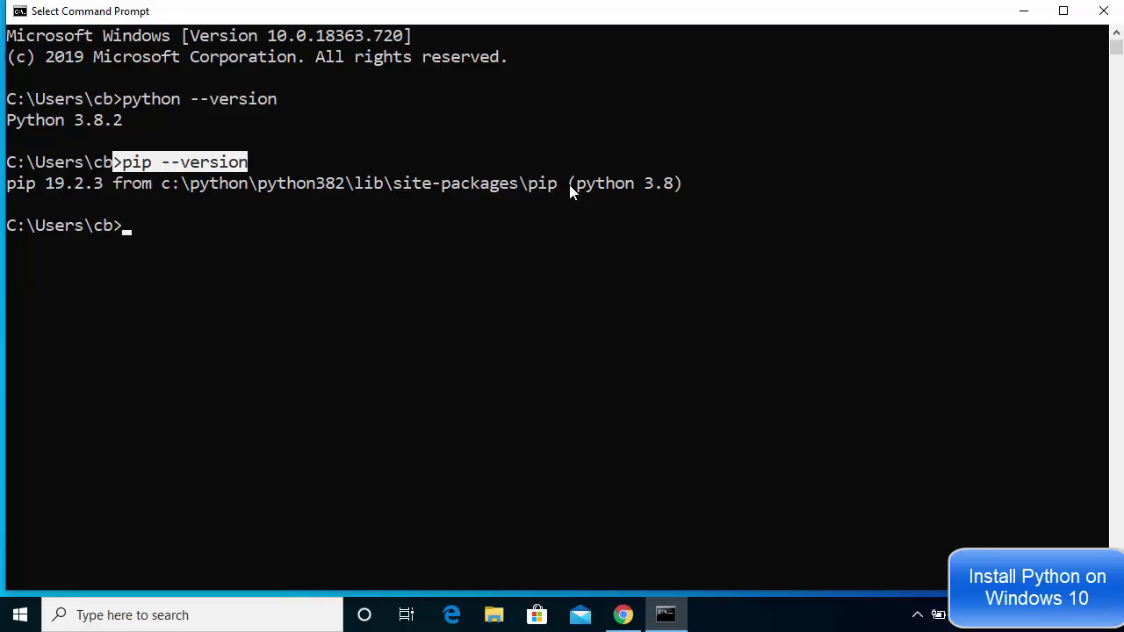
click(165, 227)
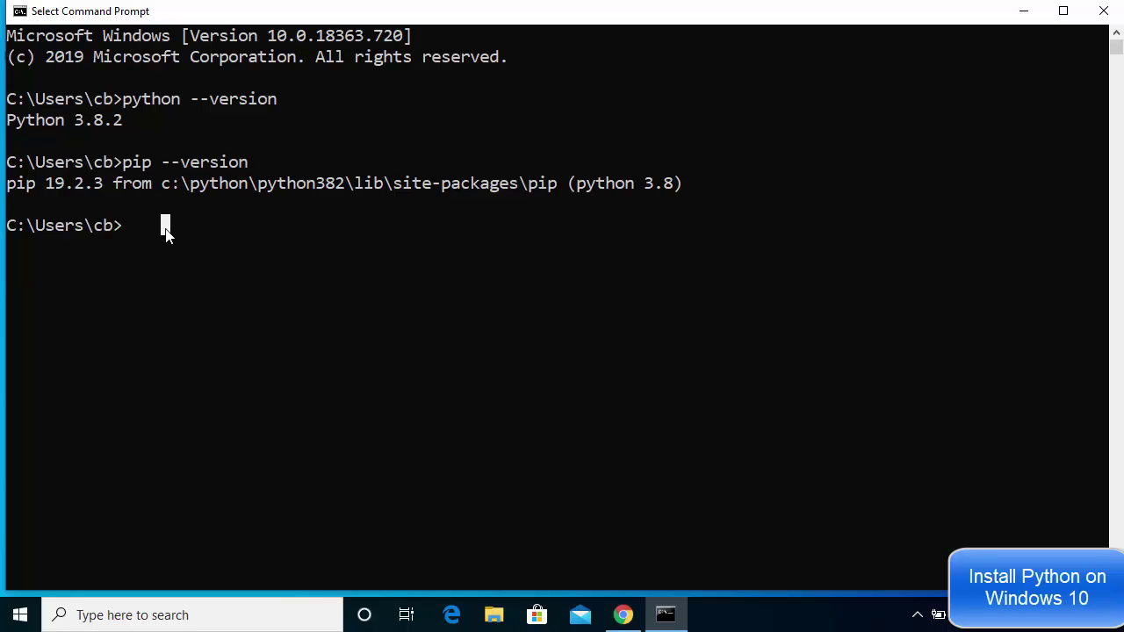
text(py)
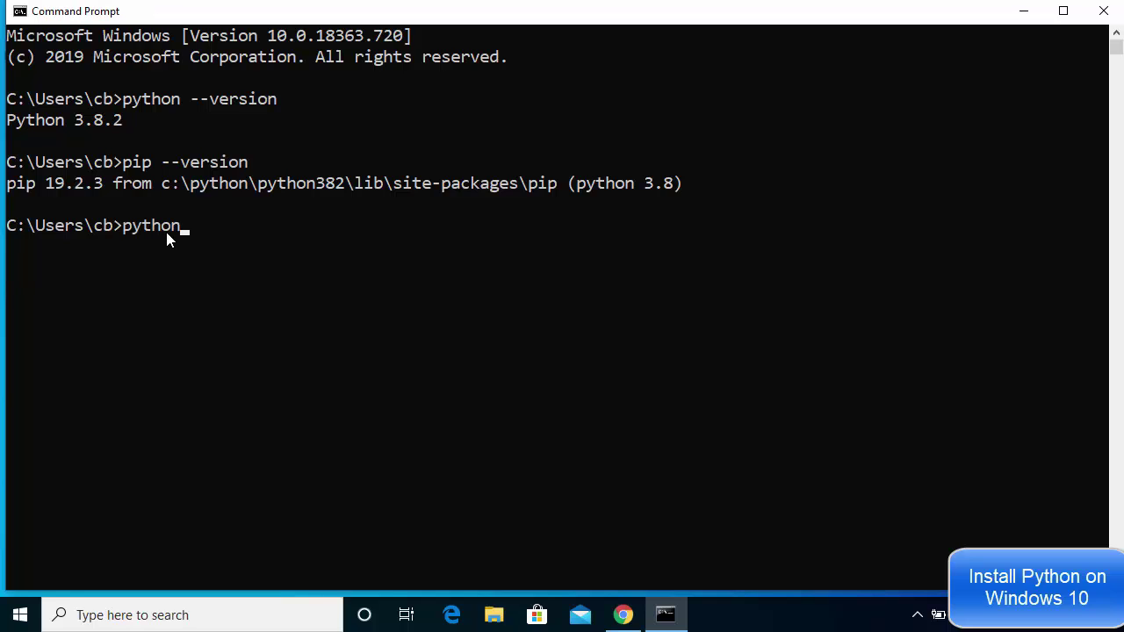
text(thon)
- Start the Python interpreter and run print("Hello World") at its >>> prompt
key(Return)
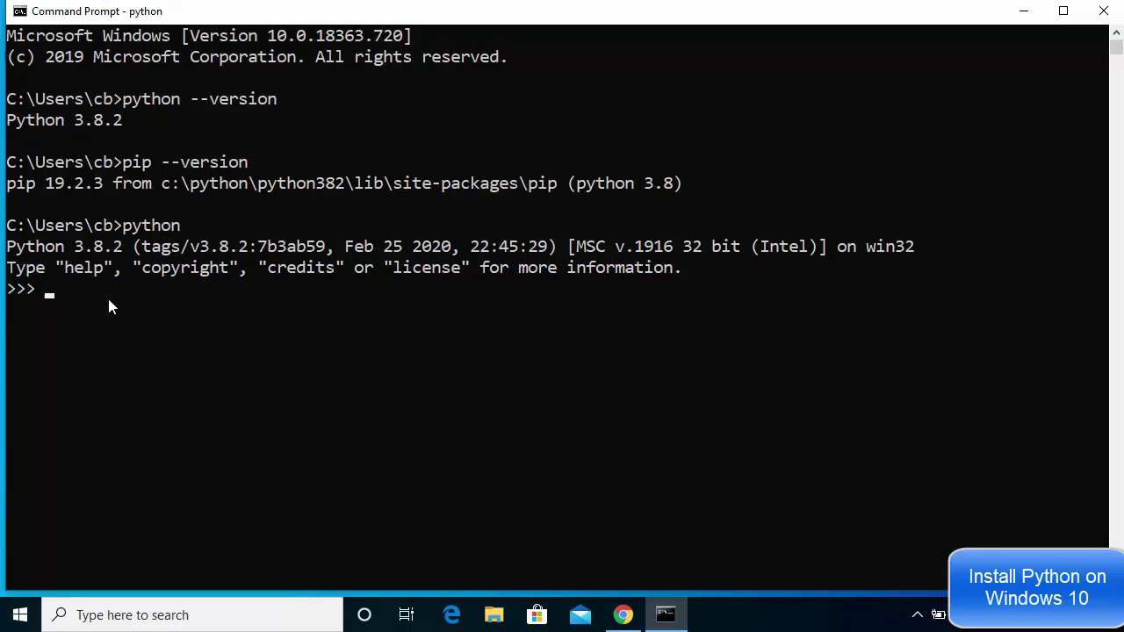
text(pri)
text(nt())
text(Hello W)
text(orld)
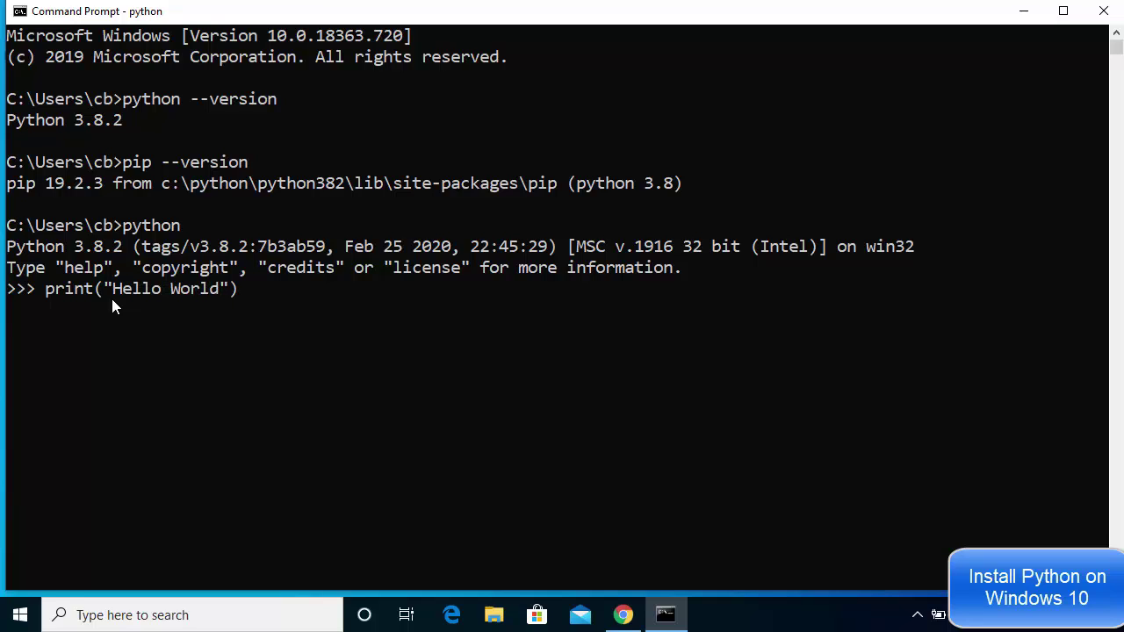
key(Return)
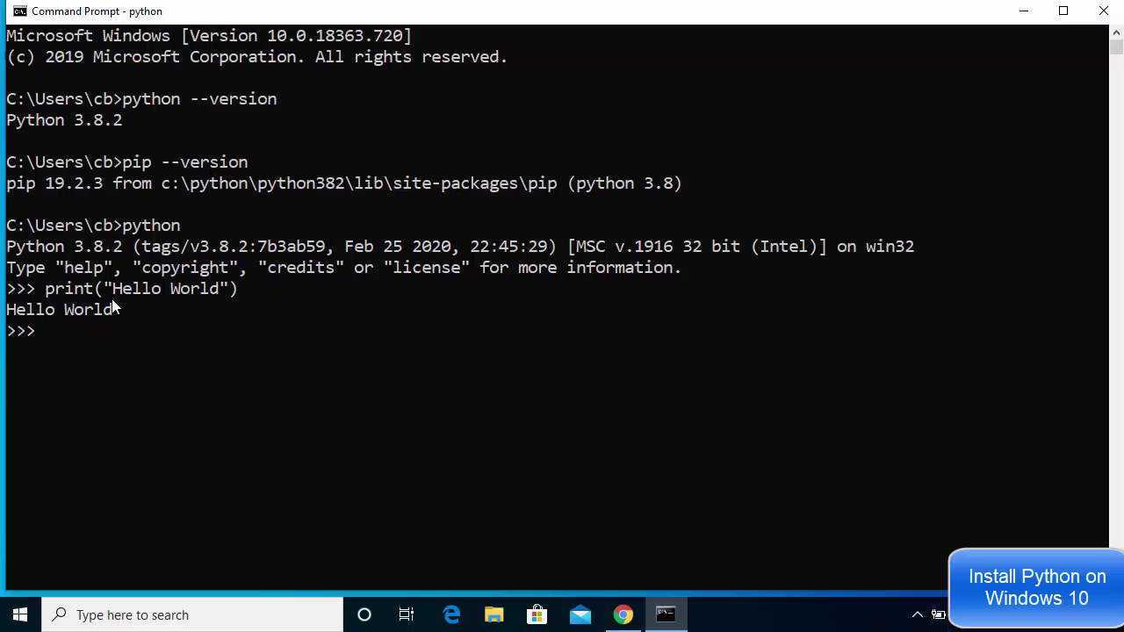